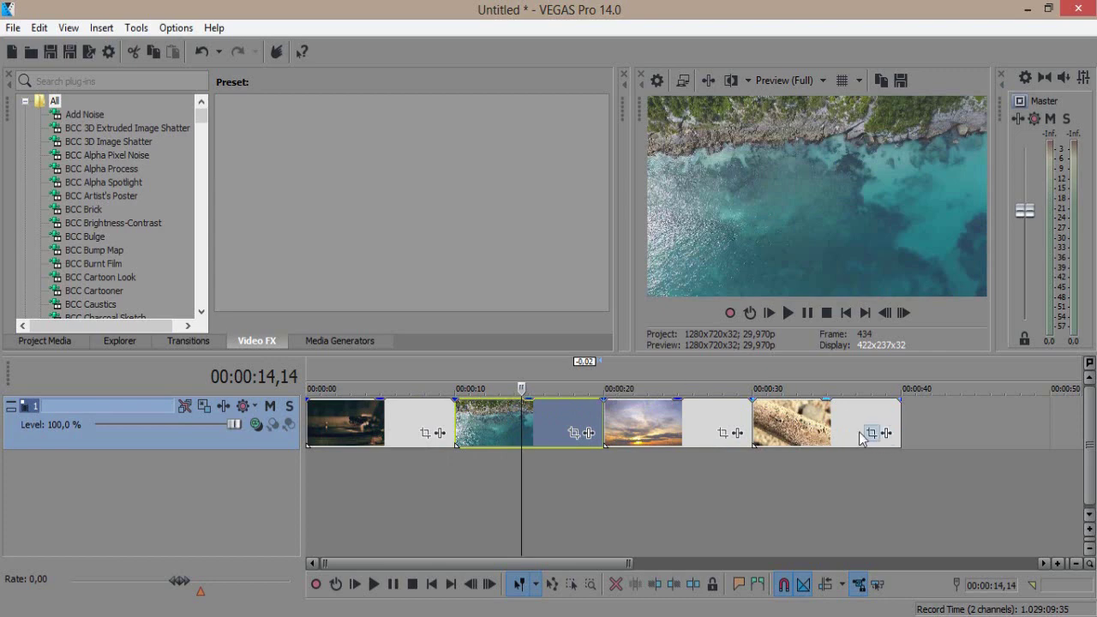
pyautogui.click(833, 428)
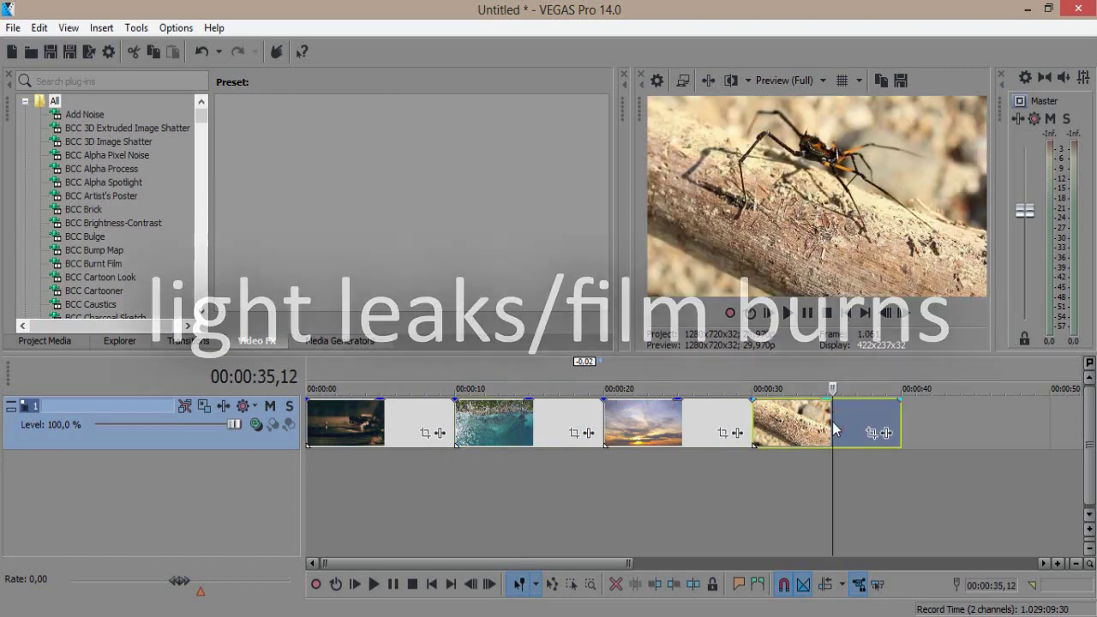
pyautogui.click(501, 429)
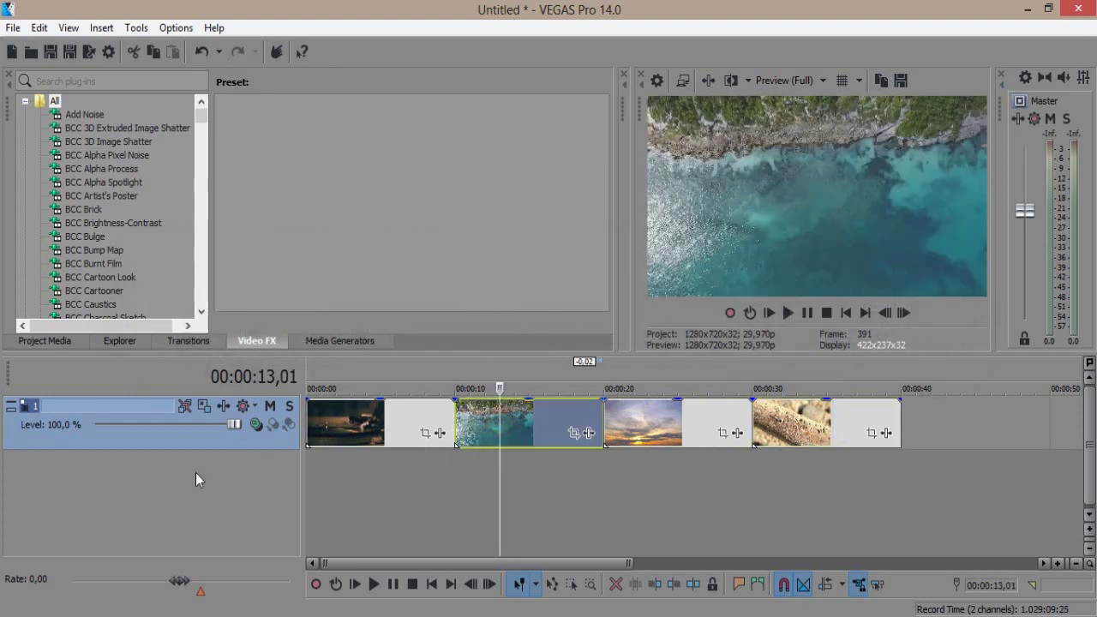
# Switch to the Efeitos Light Leaks folder in File Explorer and watch the LIGHT LEAKS (19) clip several times in the media player.
pyautogui.hotkey('alt', 'Tab')
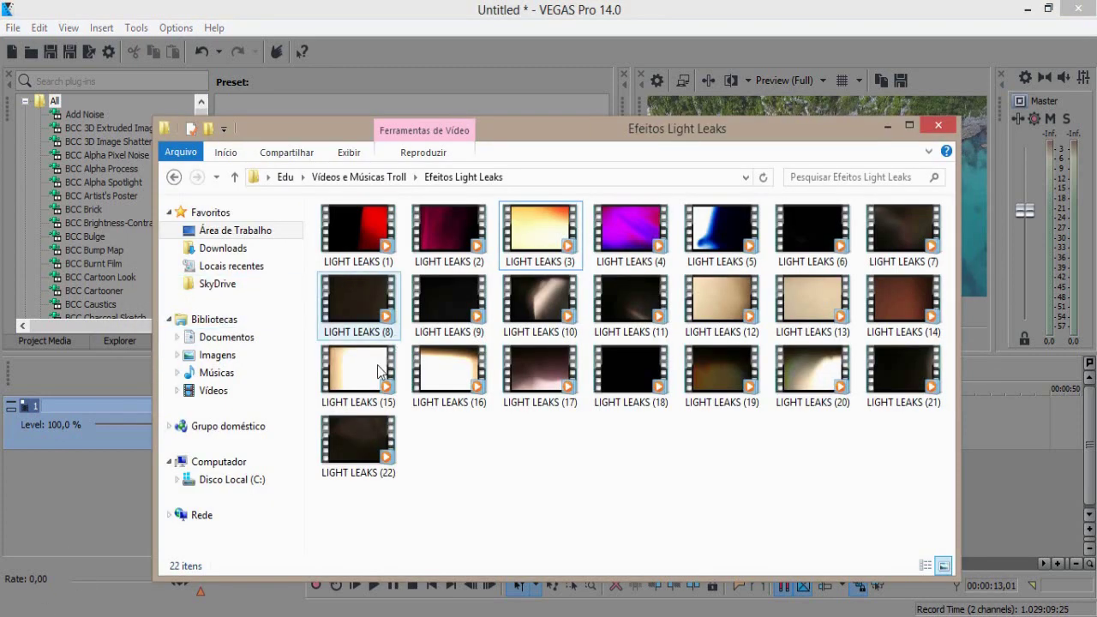
pyautogui.click(647, 248)
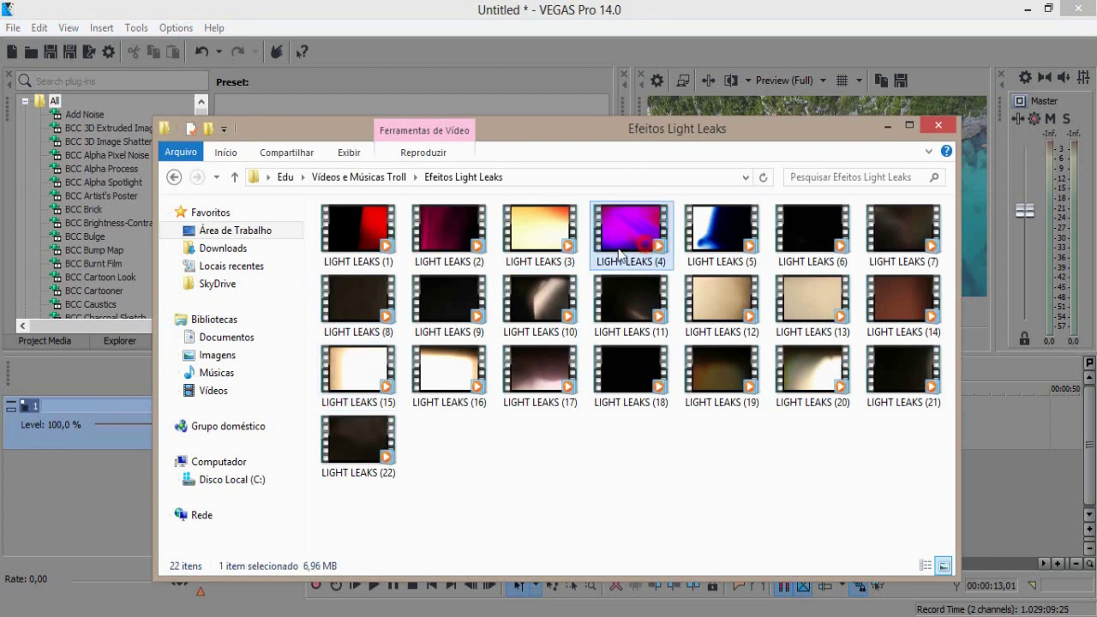
pyautogui.click(623, 359)
pyautogui.click(704, 368)
pyautogui.doubleClick(705, 369)
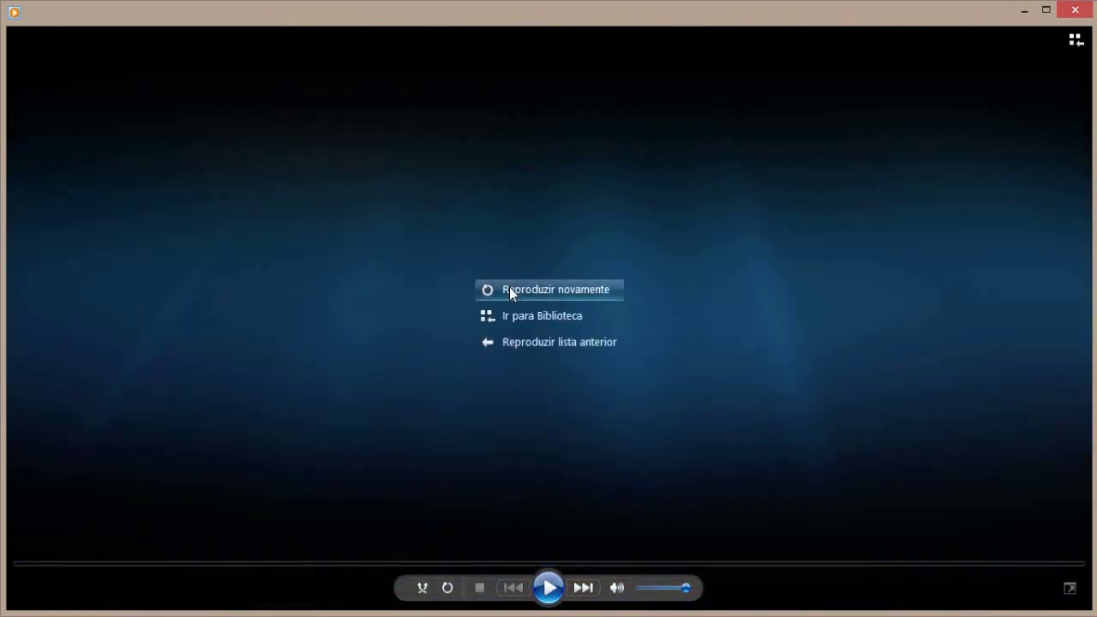
pyautogui.click(509, 290)
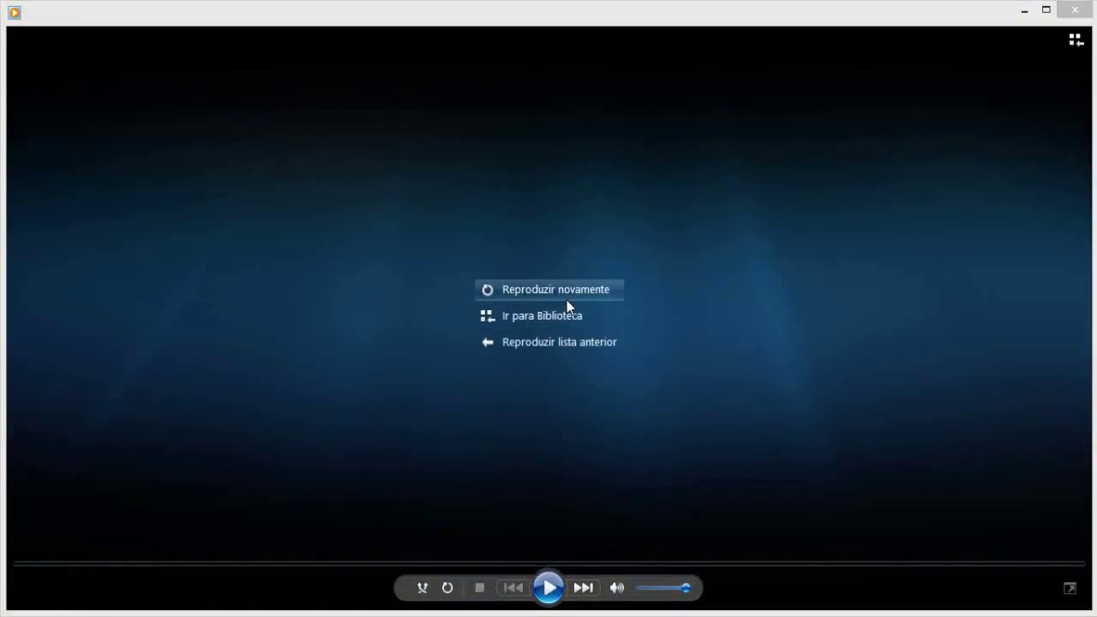
pyautogui.click(563, 297)
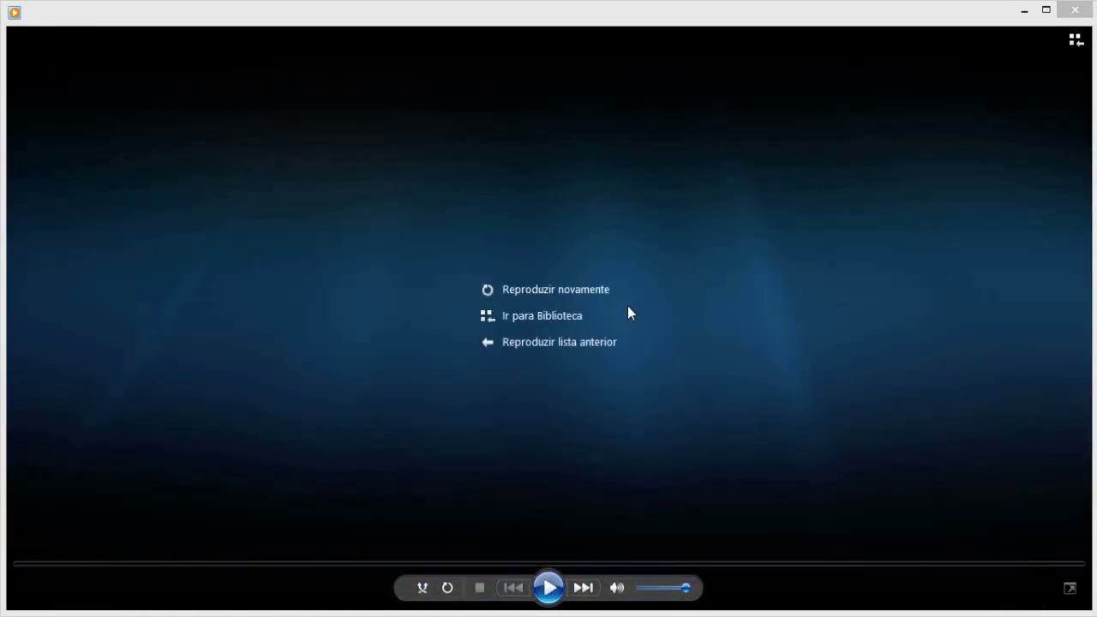
pyautogui.click(605, 291)
pyautogui.click(1090, 10)
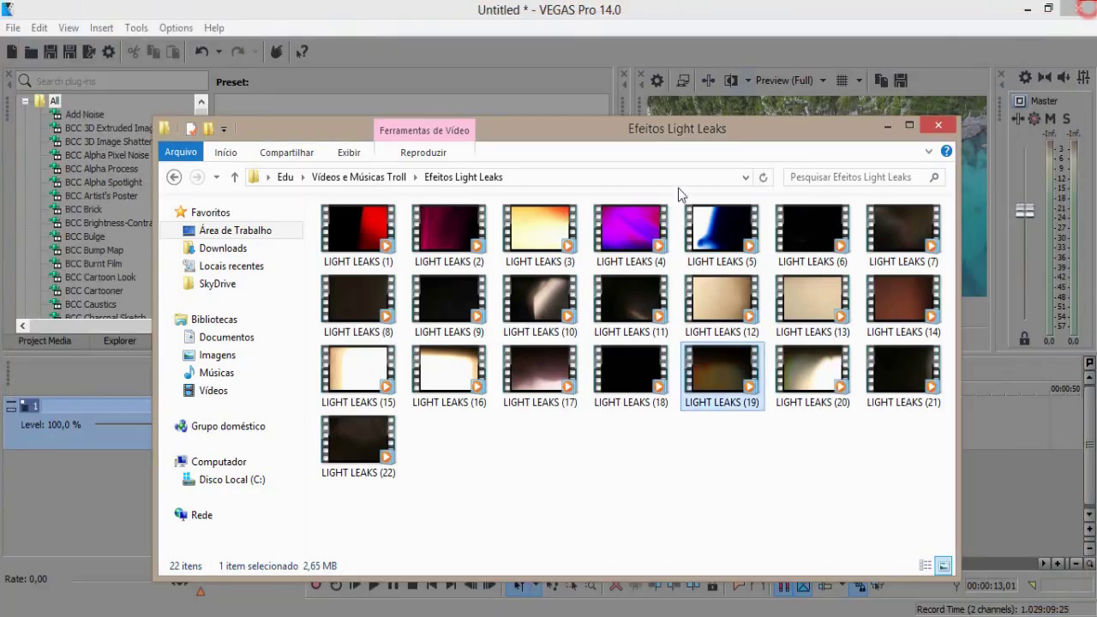
# Preview the LIGHT LEAKS (3) clip in the media player, replay it and close the player.
pyautogui.click(776, 216)
pyautogui.click(563, 238)
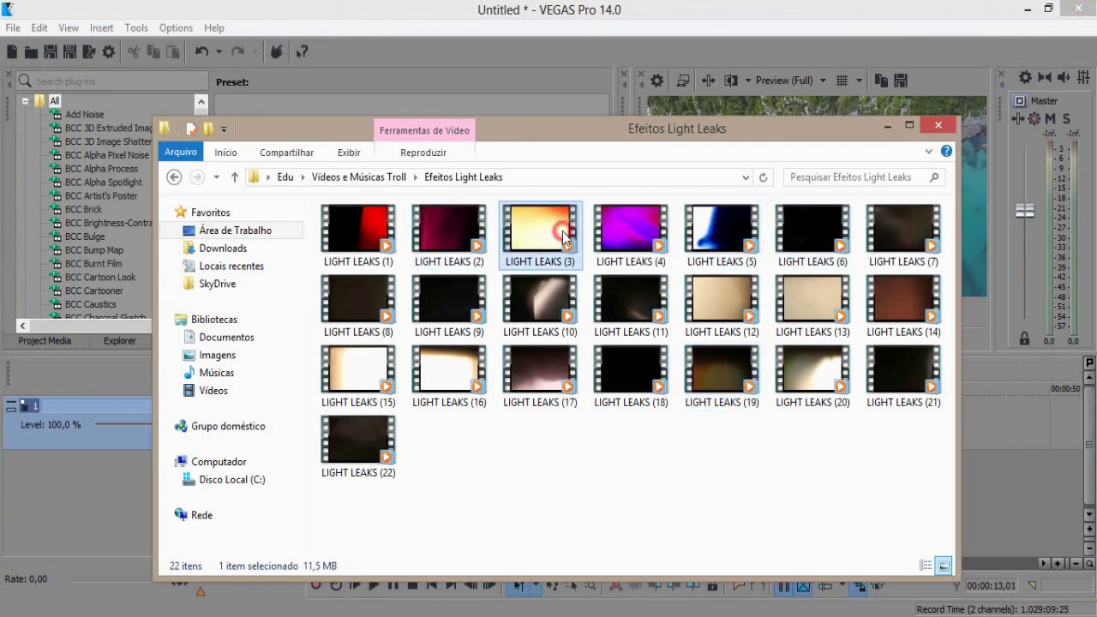
pyautogui.doubleClick(563, 235)
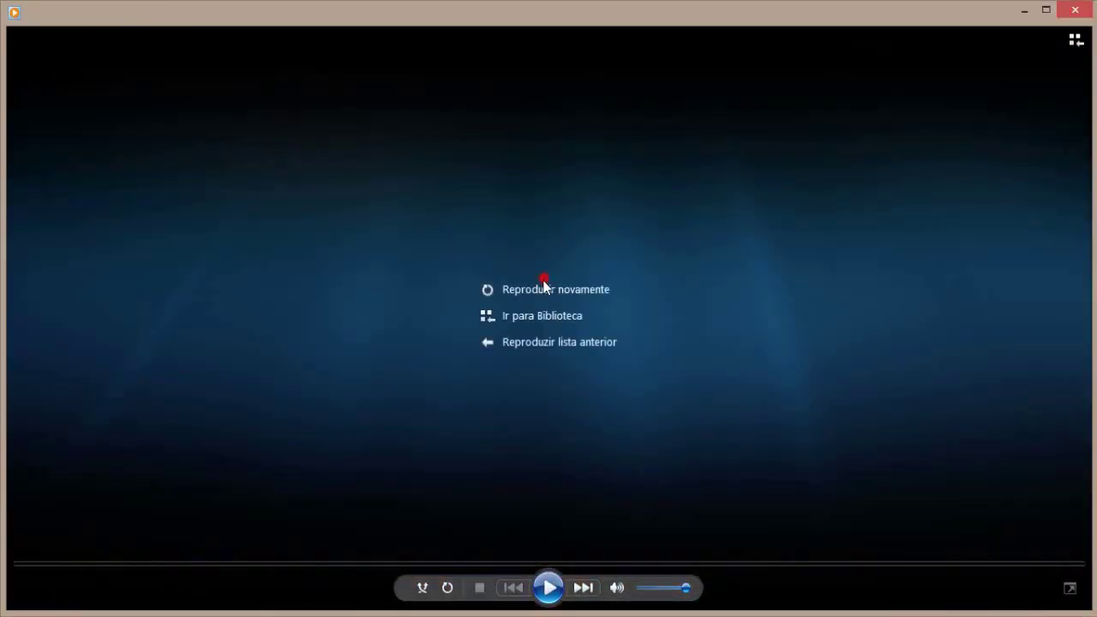
pyautogui.click(543, 288)
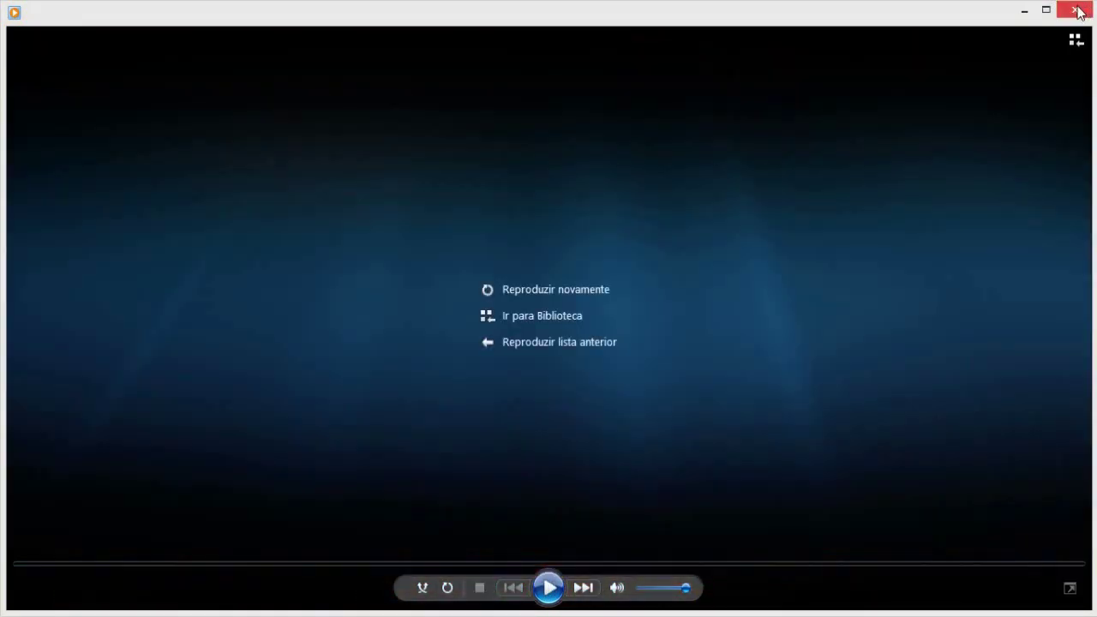
pyautogui.click(1075, 9)
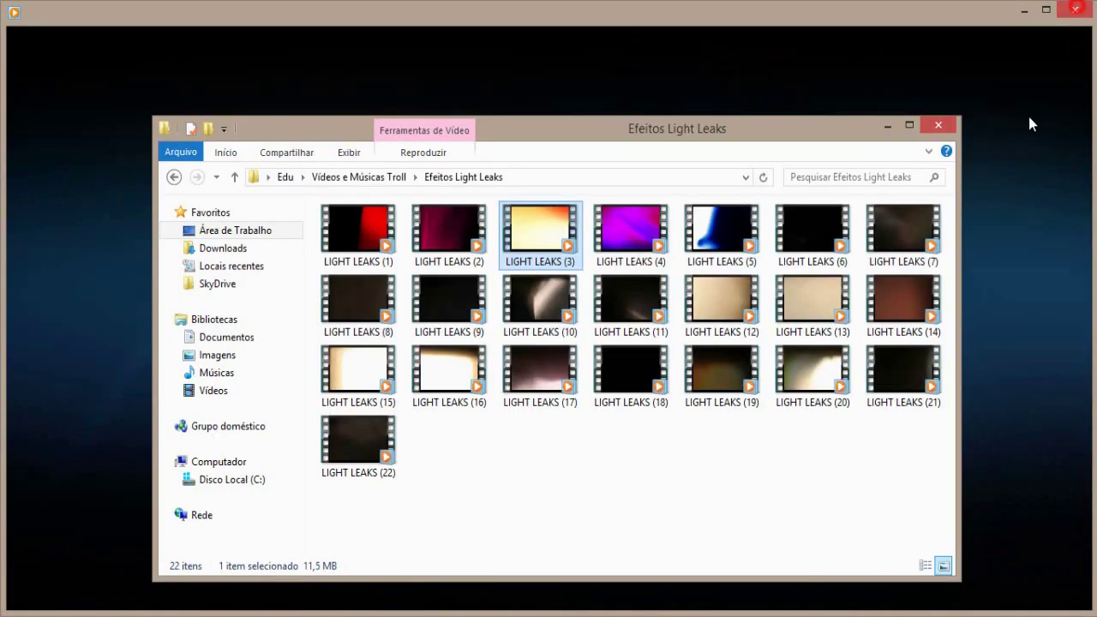
# Switch back to VEGAS Pro and examine the four clips and the cuts between them on the timeline.
pyautogui.click(1004, 424)
pyautogui.click(422, 418)
pyautogui.click(497, 421)
pyautogui.click(655, 444)
pyautogui.click(841, 427)
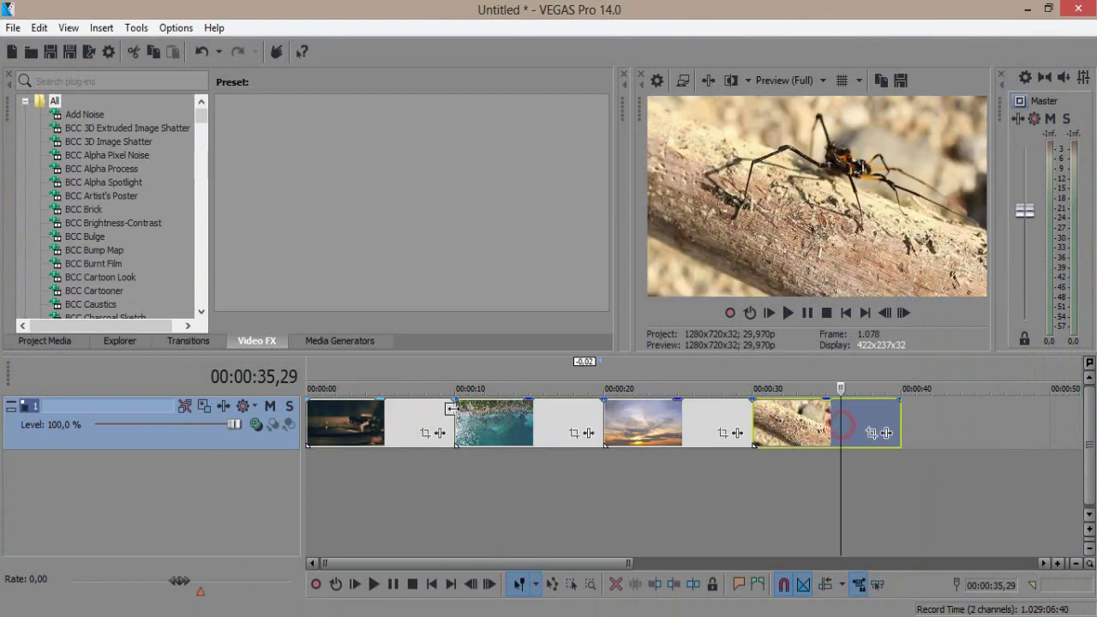
pyautogui.click(457, 418)
pyautogui.scroll(5, 596, 414)
pyautogui.click(632, 417)
pyautogui.click(713, 424)
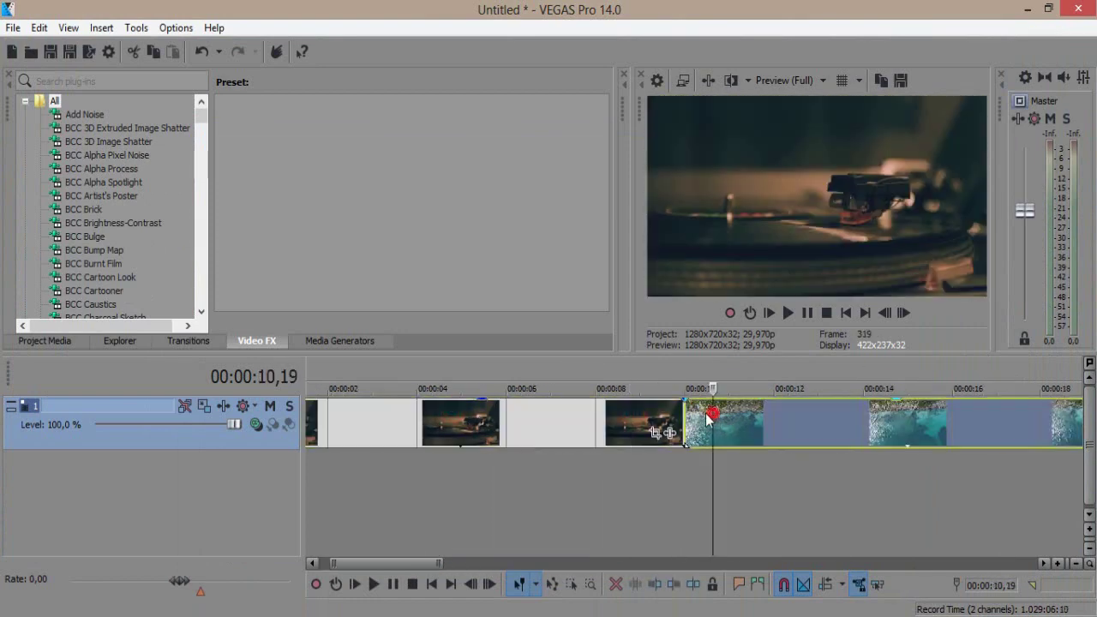
pyautogui.scroll(-4, 995, 445)
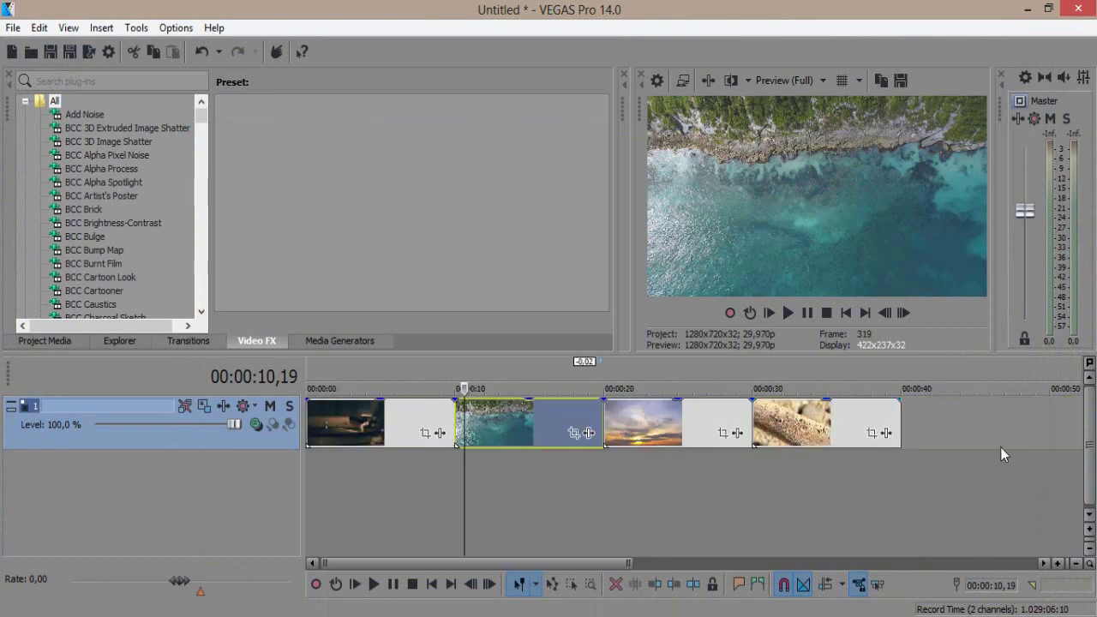
pyautogui.click(922, 415)
pyautogui.scroll(-3, 596, 407)
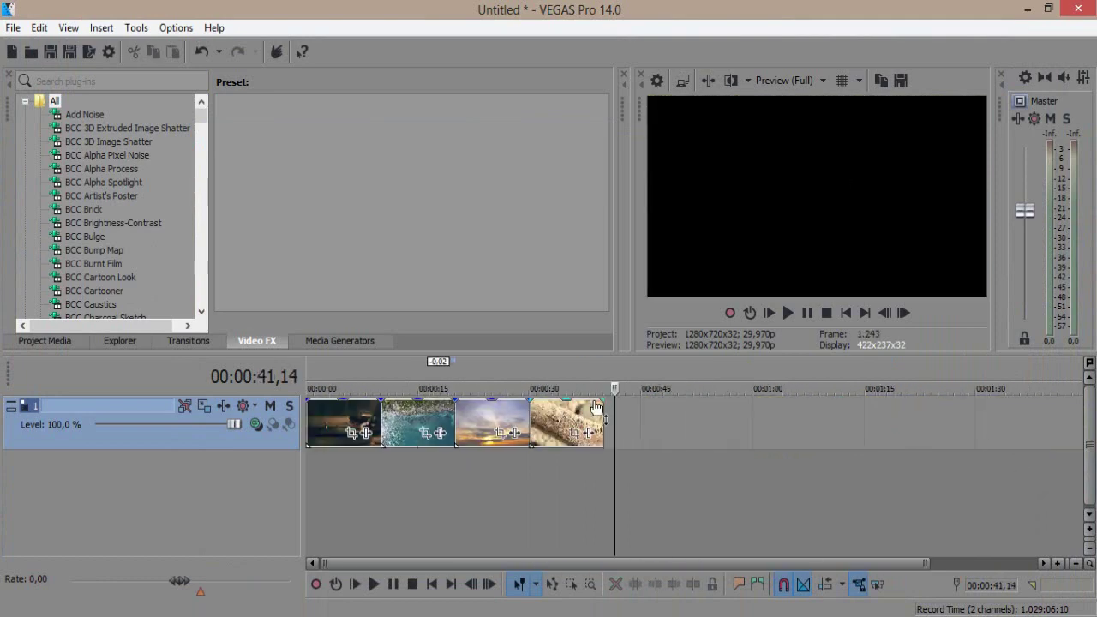
pyautogui.scroll(3, 605, 483)
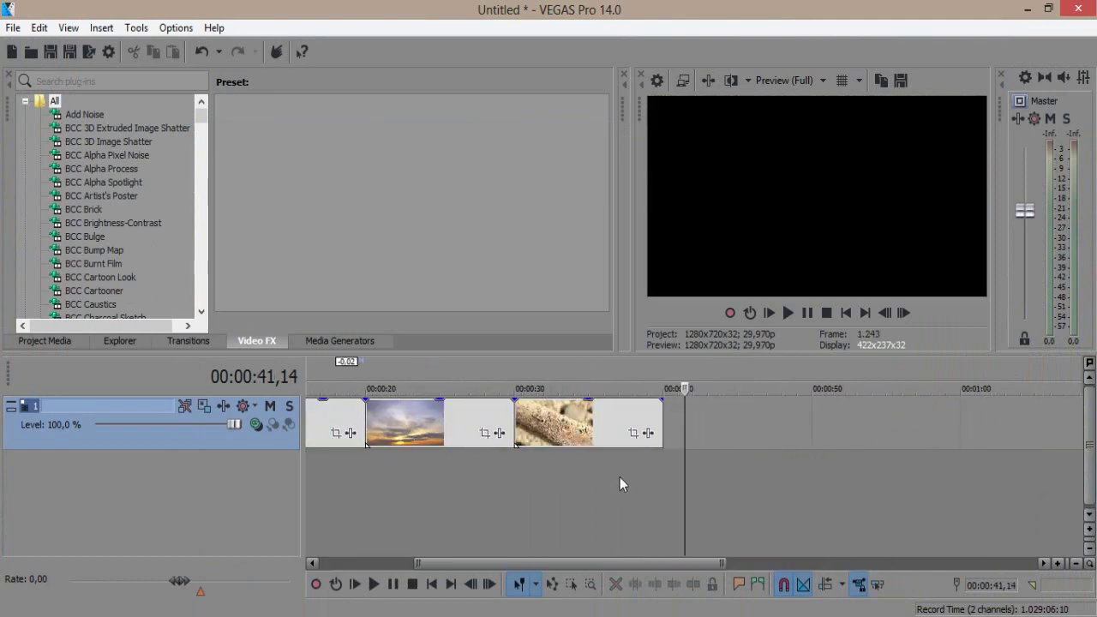
# Insert an empty video track above the track that holds the four clips.
pyautogui.rightClick(714, 420)
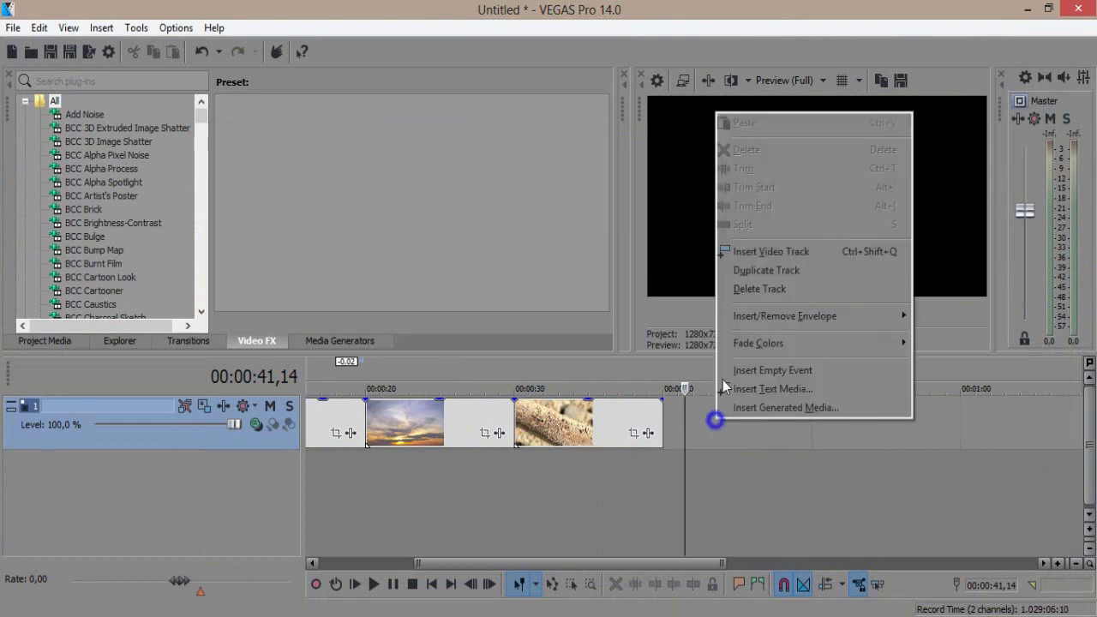
pyautogui.click(753, 260)
pyautogui.scroll(-3, 375, 381)
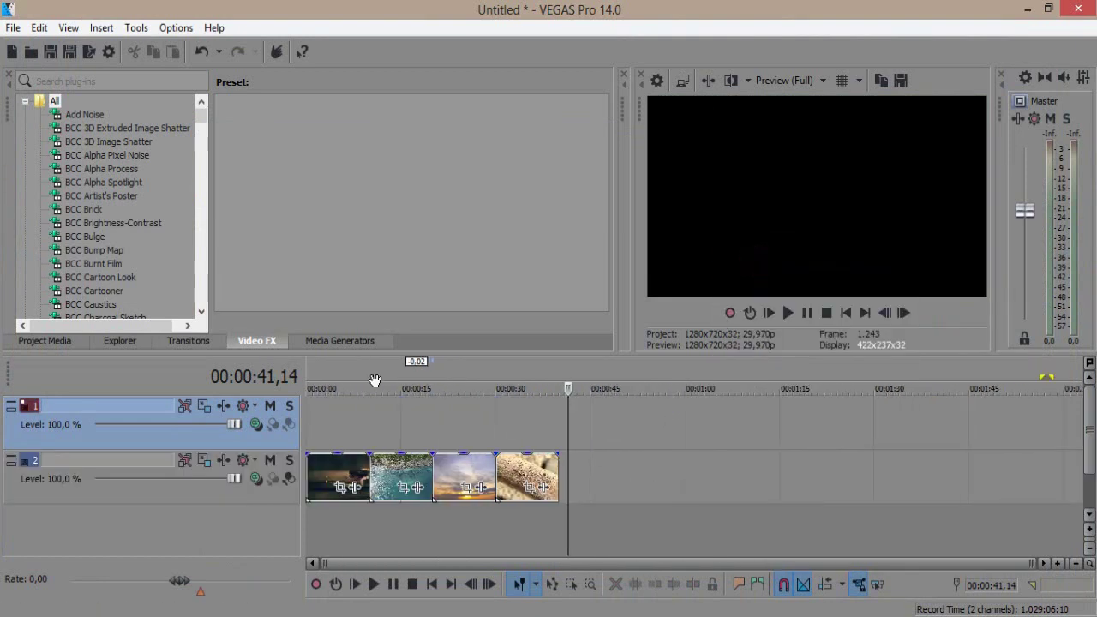
# Add LIGHT LEAKS (19) from the Efeitos Light Leaks folder to the empty upper track, over the cut between the turntable and coast clips.
pyautogui.click(378, 432)
pyautogui.scroll(3, 455, 423)
pyautogui.click(421, 411)
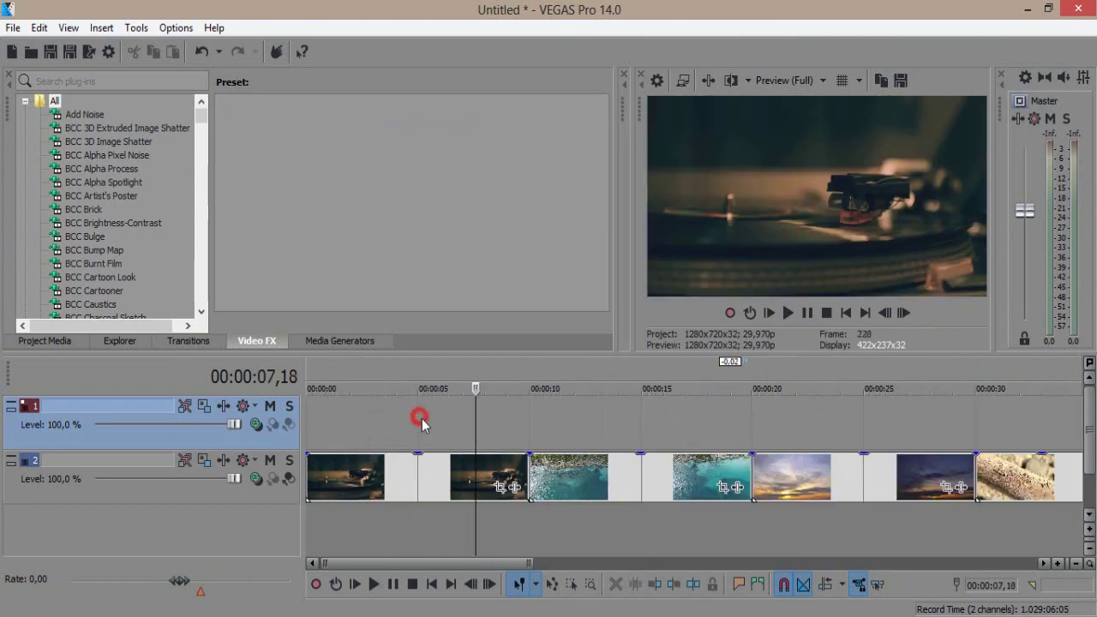
pyautogui.scroll(2, 421, 411)
pyautogui.hotkey('alt', 'Tab')
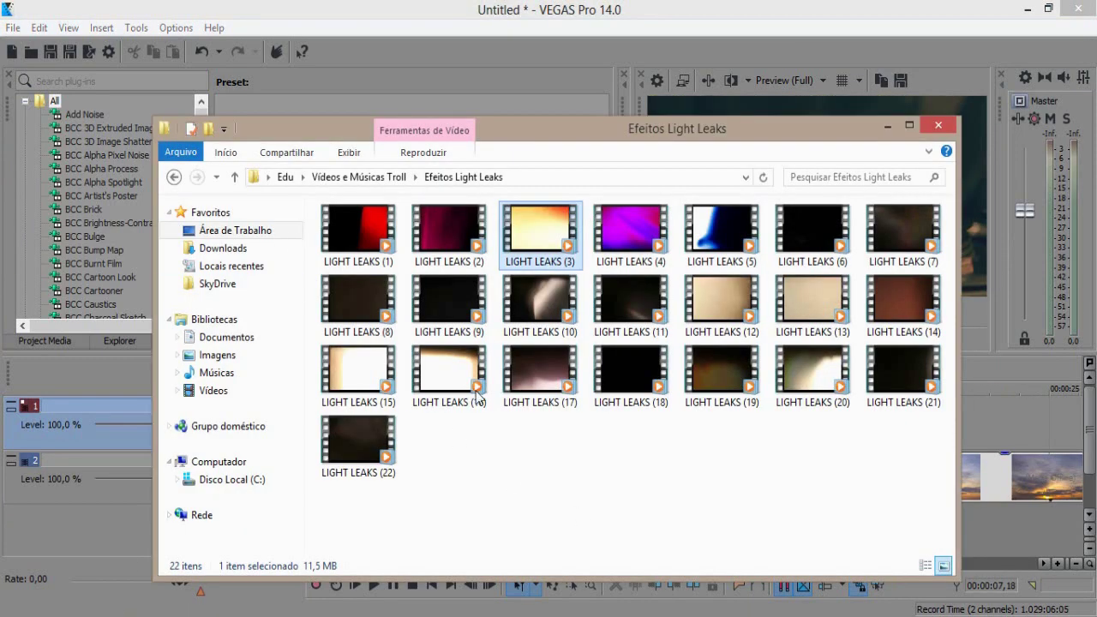
pyautogui.click(717, 373)
pyautogui.moveTo(717, 370); pyautogui.dragTo(591, 431)
# Shift the light leak clip slightly later so it straddles the turntable-to-coast cut, and play it back.
pyautogui.hotkey('alt', 'Tab')
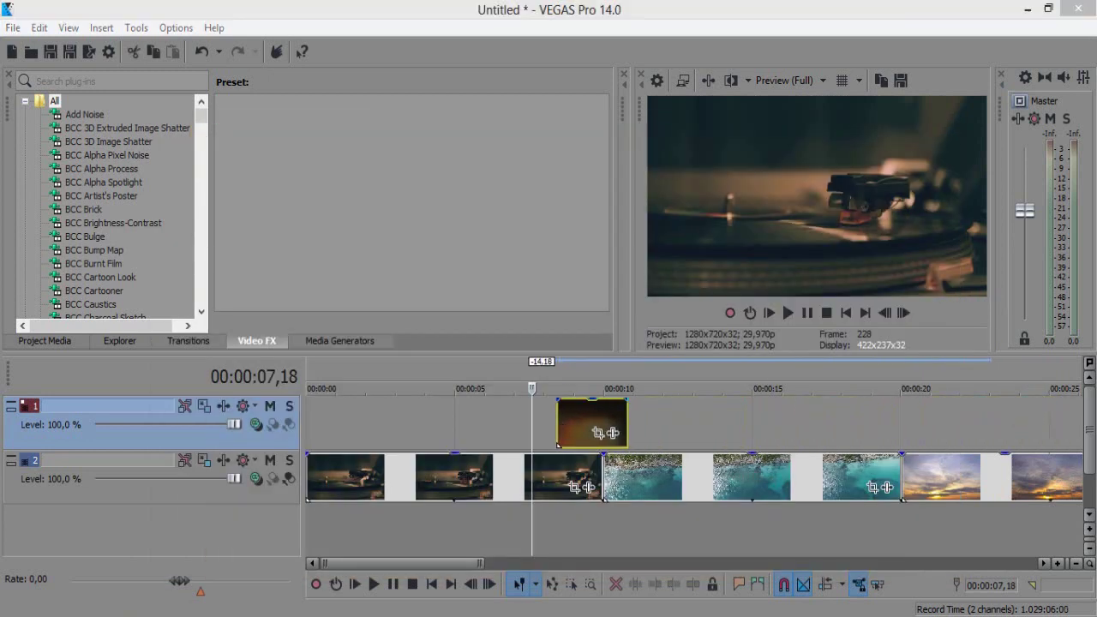
pyautogui.moveTo(912, 501); pyautogui.dragTo(624, 460)
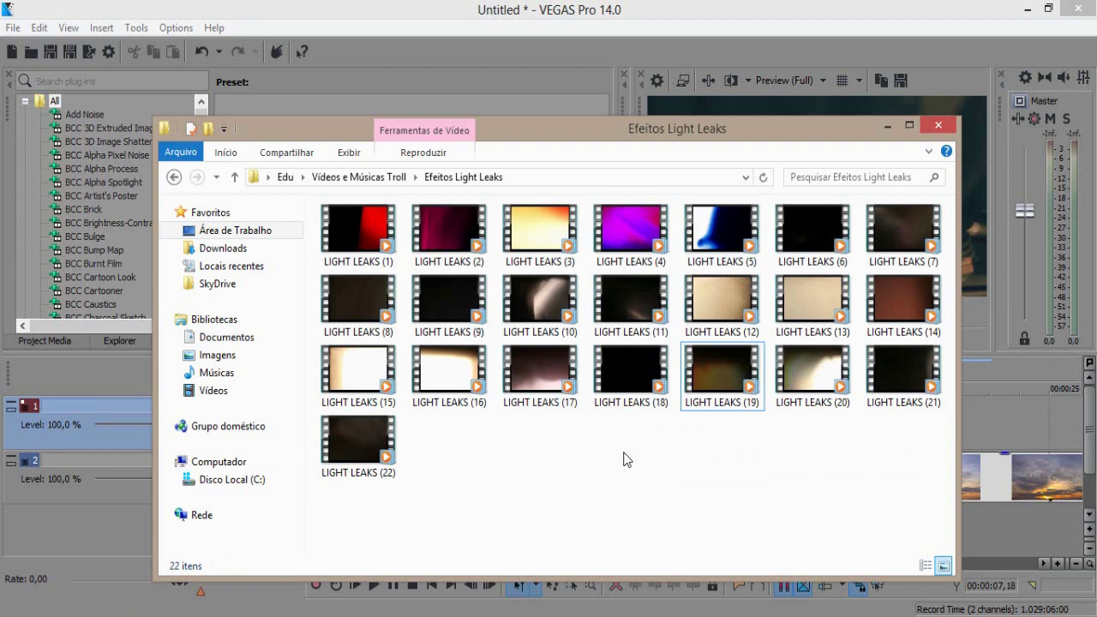
pyautogui.click(965, 440)
pyautogui.moveTo(575, 443); pyautogui.dragTo(583, 443)
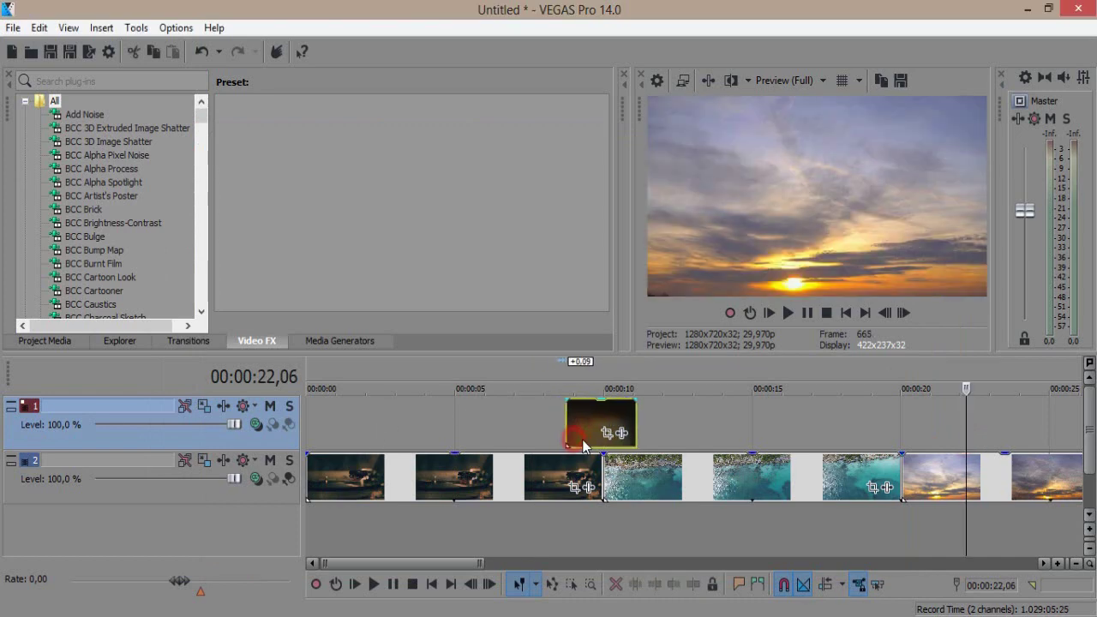
pyautogui.click(558, 434)
pyautogui.press('space')
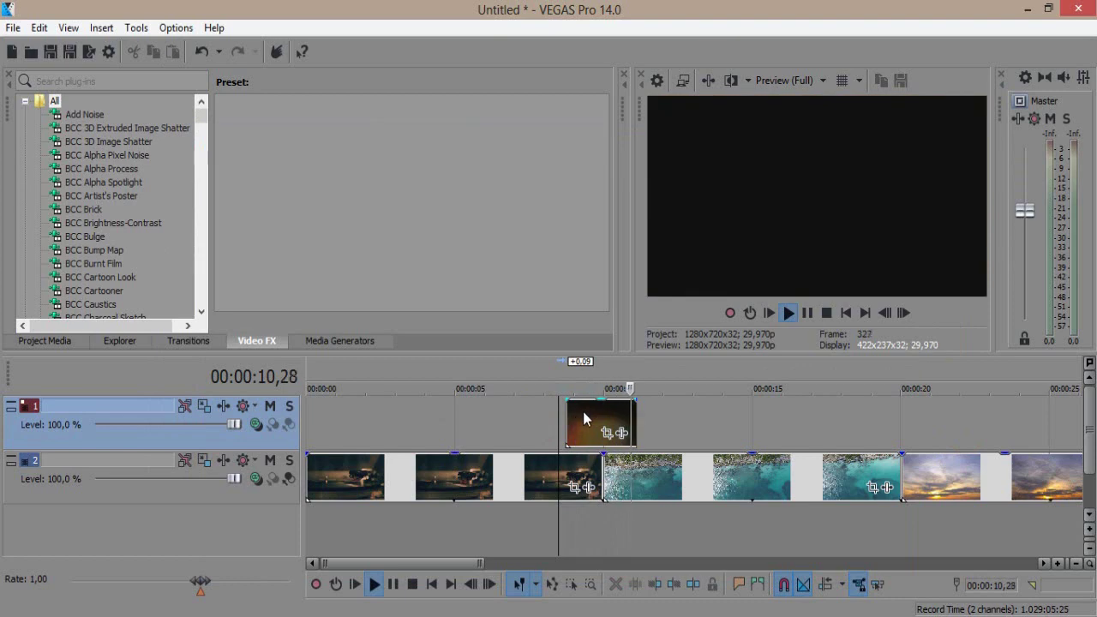
# Set the compositing mode of the light leak track to Screen.
pyautogui.click(583, 414)
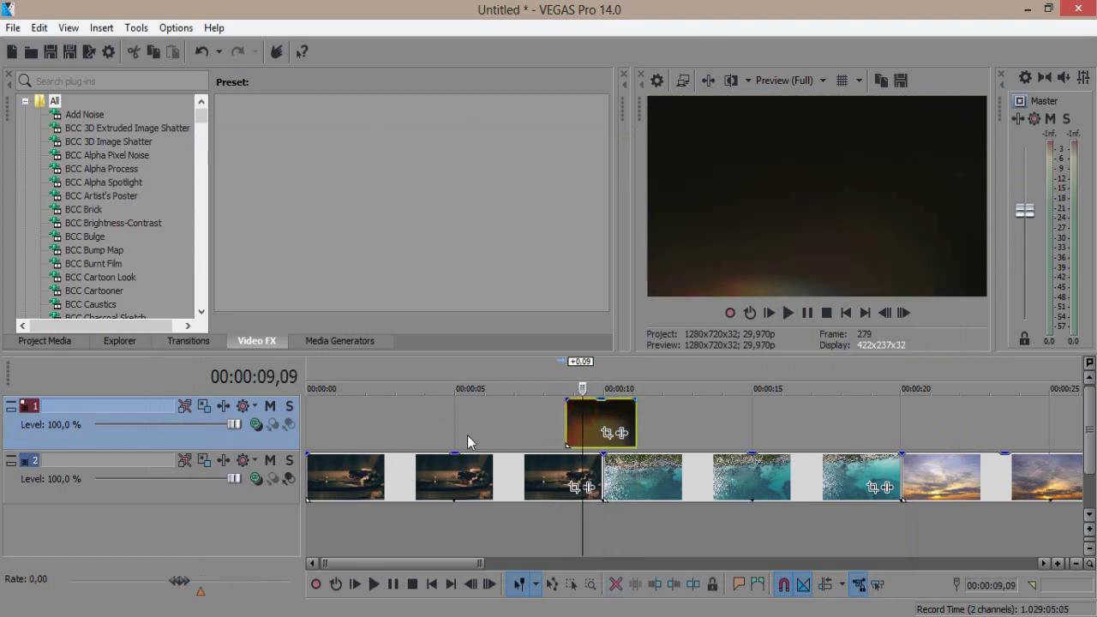
pyautogui.click(254, 425)
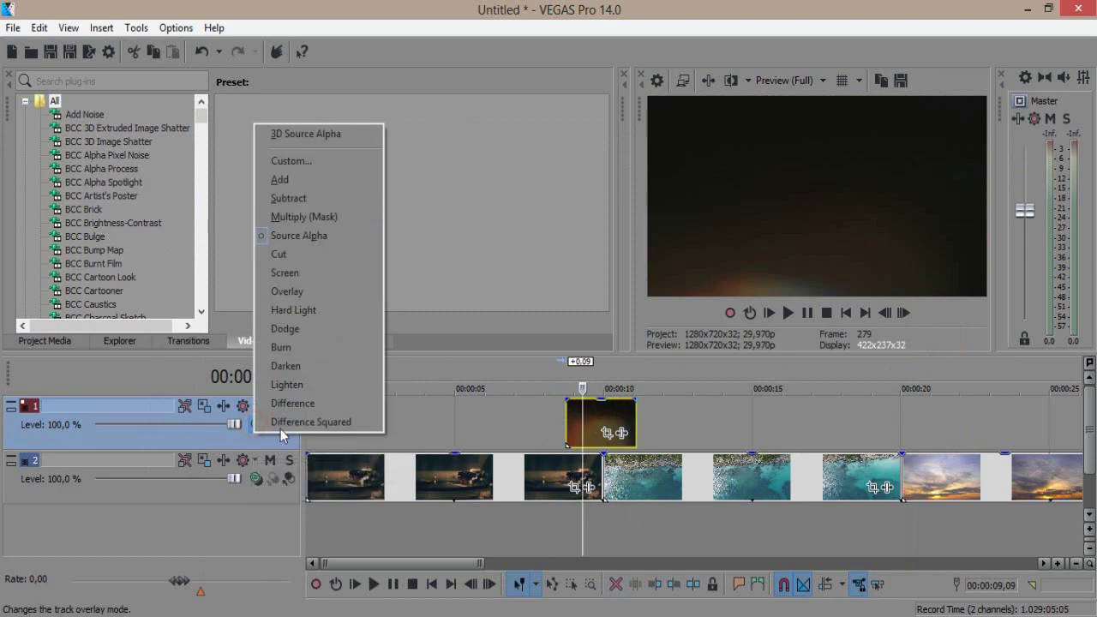
pyautogui.click(290, 276)
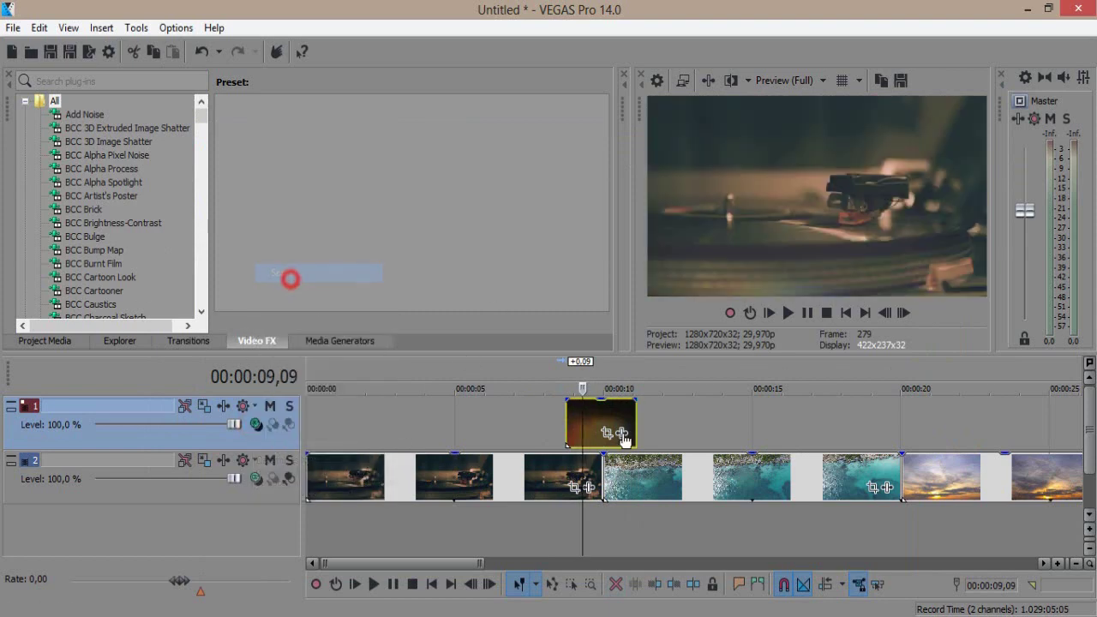
# Play the turntable-to-coast cut several times to check the blended light leak transition.
pyautogui.click(548, 422)
pyautogui.press('space')
pyautogui.scroll(3, 683, 443)
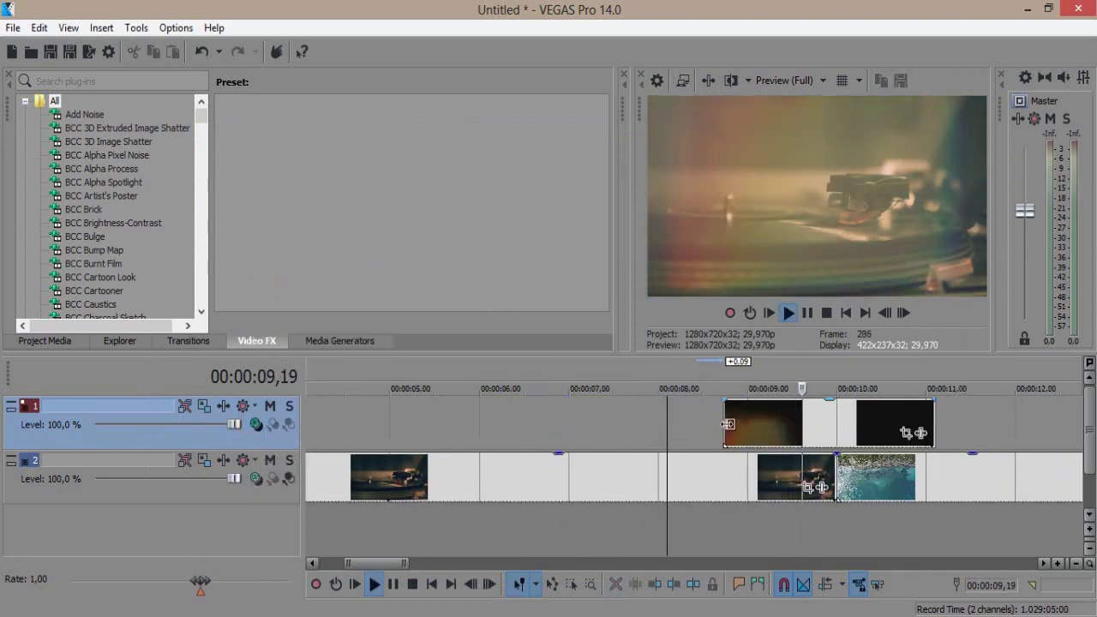
pyautogui.click(710, 424)
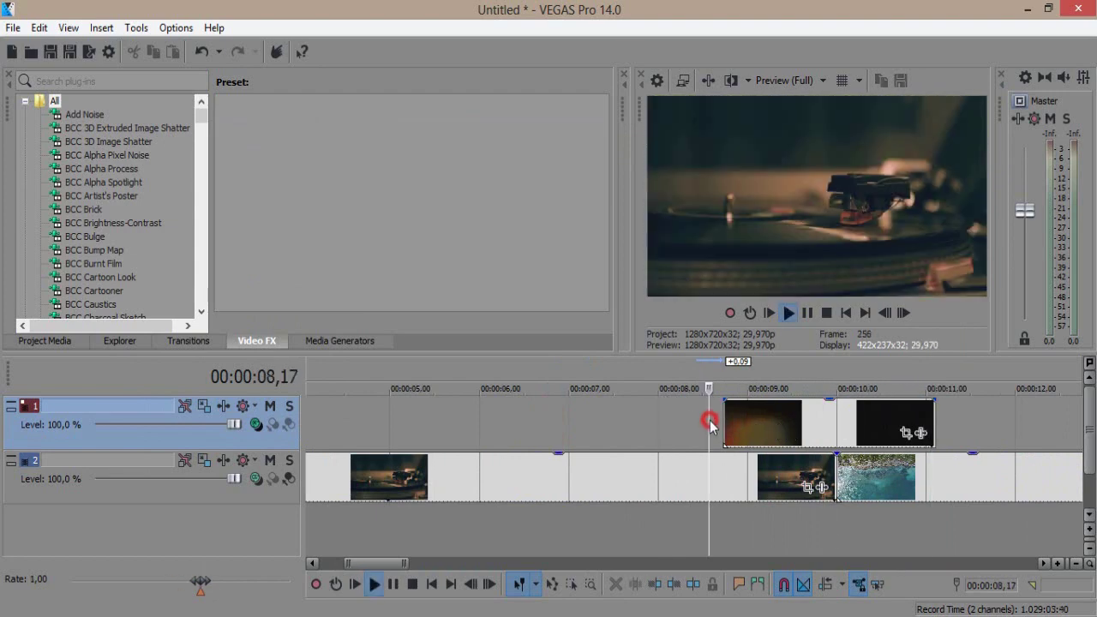
pyautogui.click(711, 426)
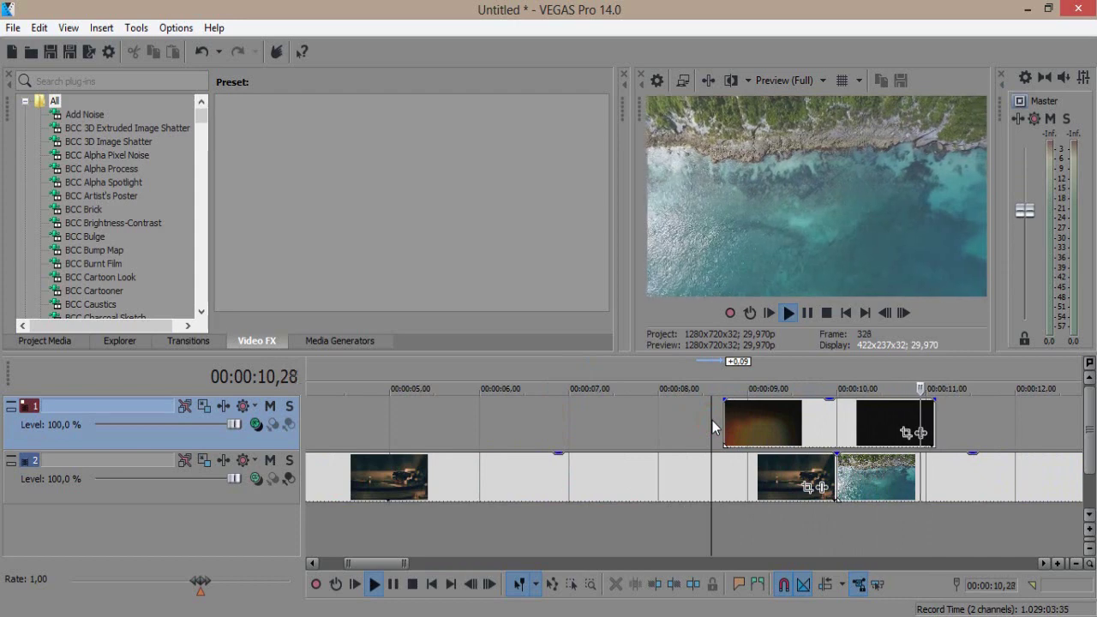
pyautogui.click(711, 426)
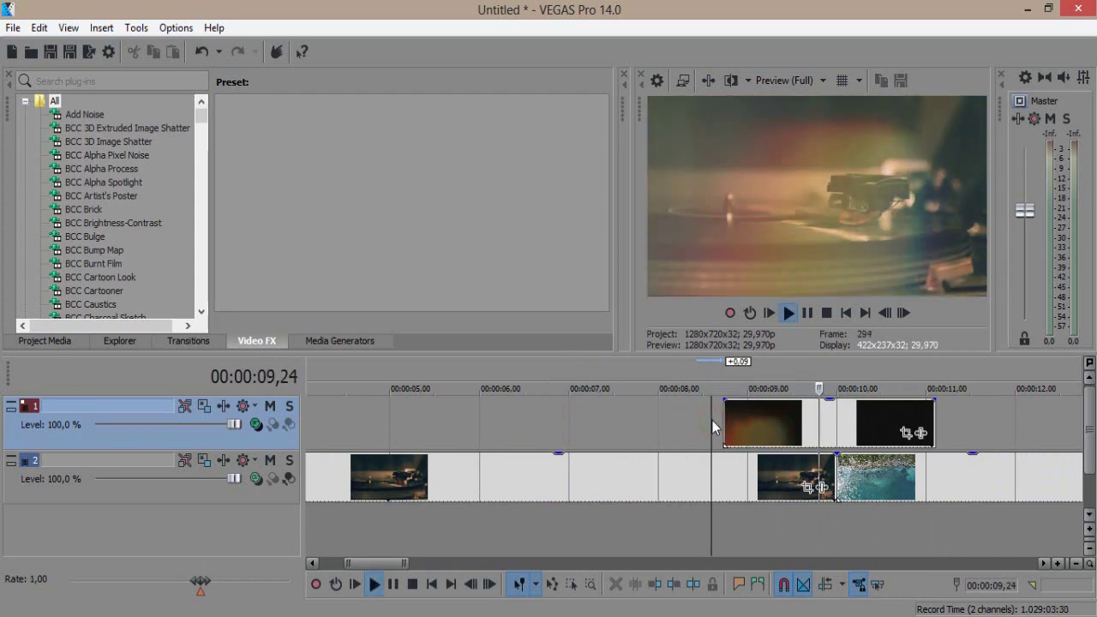
pyautogui.scroll(-6, 685, 429)
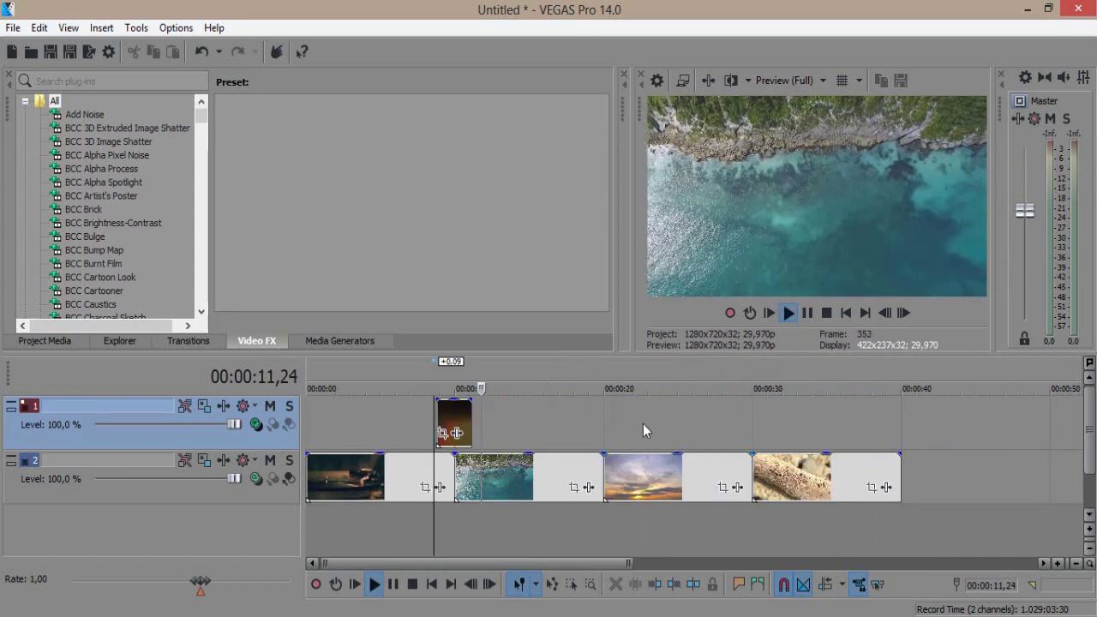
# Add LIGHT LEAKS (3) from the Efeitos Light Leaks folder to the upper track, near the cut between the coast and sunset clips.
pyautogui.press('Return')
pyautogui.click(590, 432)
pyautogui.click(603, 433)
pyautogui.scroll(3, 634, 420)
pyautogui.hotkey('alt', 'Tab')
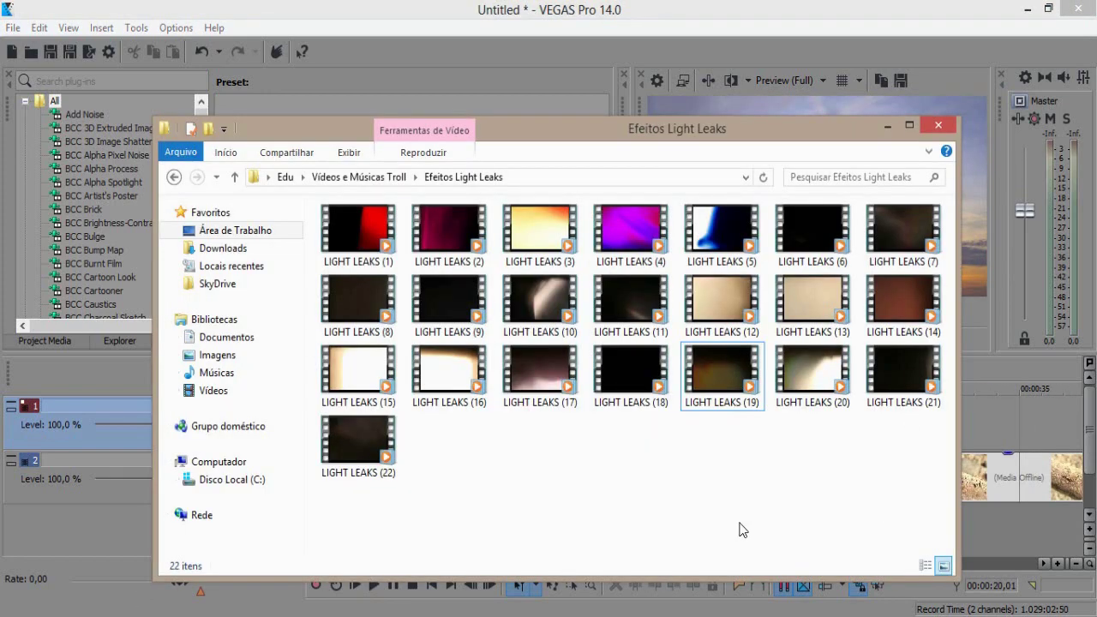
pyautogui.click(874, 299)
pyautogui.click(562, 234)
pyautogui.moveTo(538, 236); pyautogui.dragTo(994, 467)
# Center the LIGHT LEAKS (3) clip over the coast-to-sunset cut and play through the transition.
pyautogui.moveTo(989, 417); pyautogui.dragTo(987, 411)
pyautogui.moveTo(721, 417)
pyautogui.mouseDown()
pyautogui.moveTo(677, 417)
pyautogui.moveTo(716, 413)
pyautogui.mouseUp()
pyautogui.click(657, 418)
pyautogui.press('space')
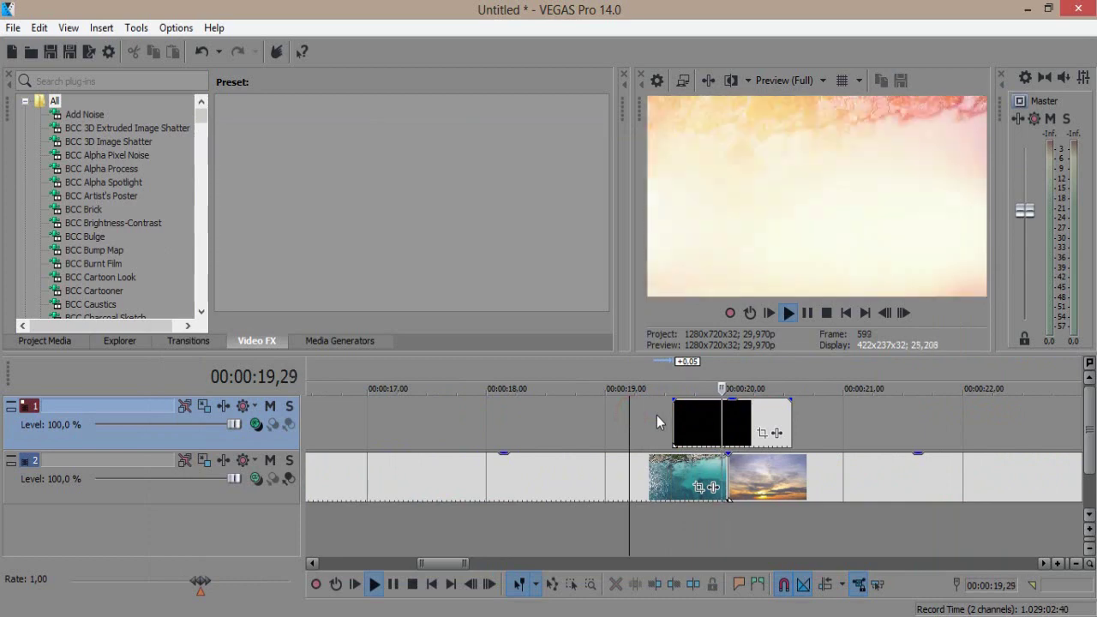
# Give the LIGHT LEAKS (3) clip a 10-frame fade-in and a fade-out that starts at the coast-to-sunset cut.
pyautogui.click(656, 415)
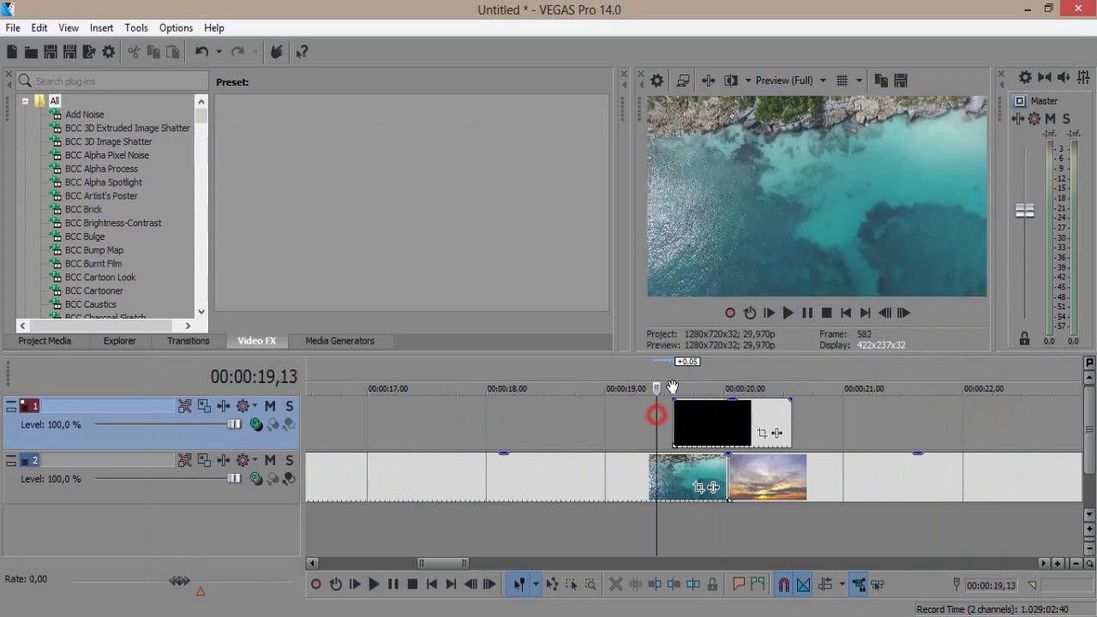
pyautogui.click(711, 417)
pyautogui.scroll(3, 681, 418)
pyautogui.click(578, 401)
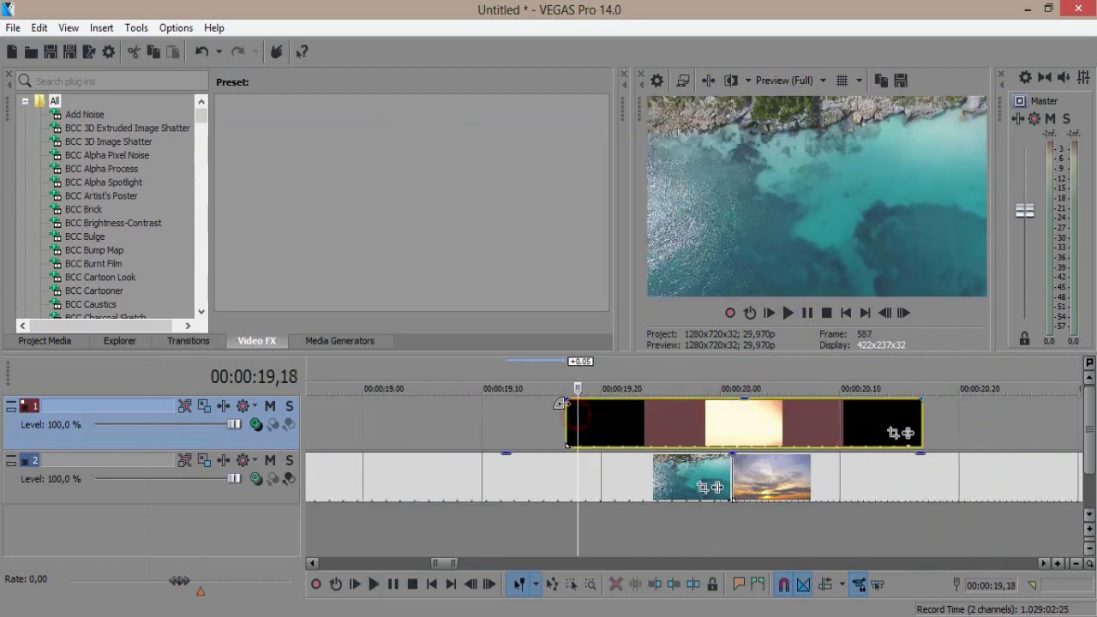
pyautogui.moveTo(561, 403)
pyautogui.mouseDown()
pyautogui.moveTo(624, 400)
pyautogui.moveTo(676, 415)
pyautogui.mouseUp()
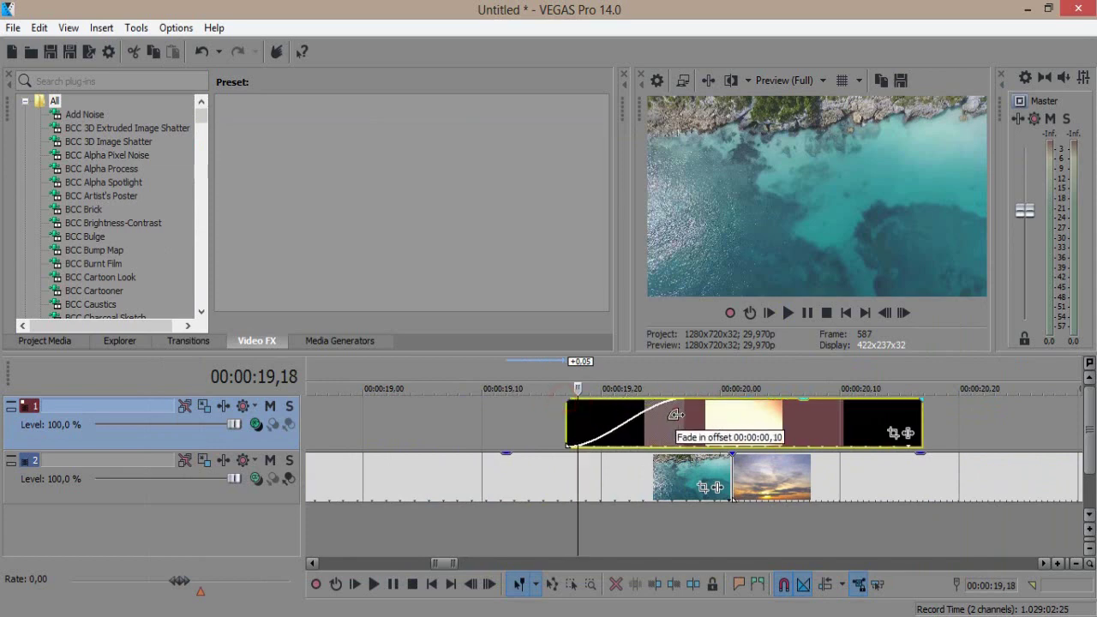
pyautogui.click(568, 426)
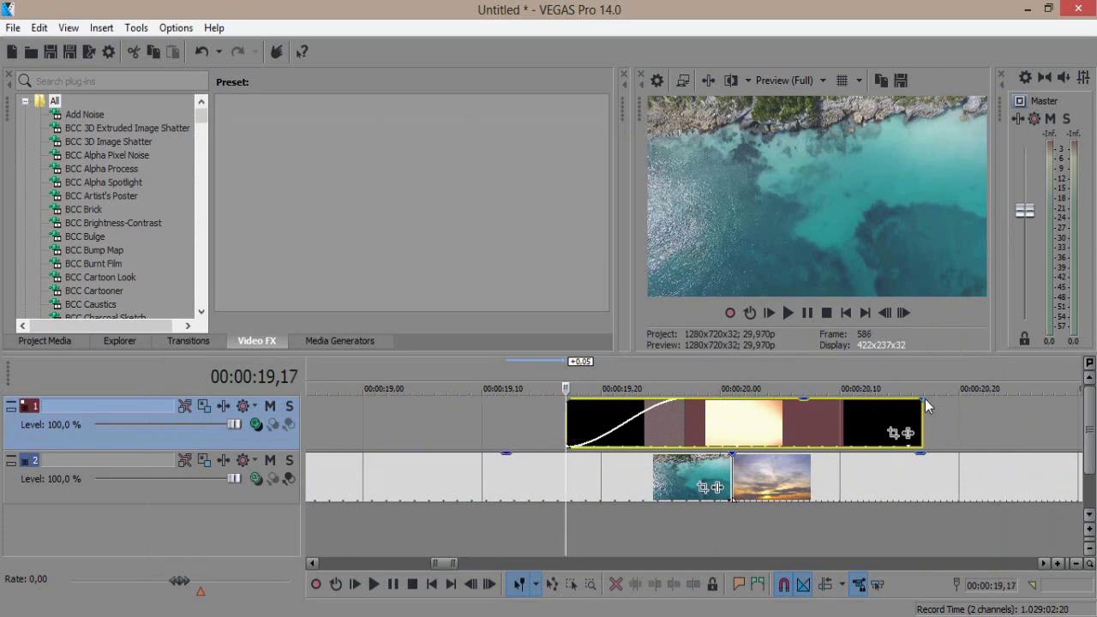
pyautogui.moveTo(928, 397); pyautogui.dragTo(737, 401)
pyautogui.click(732, 406)
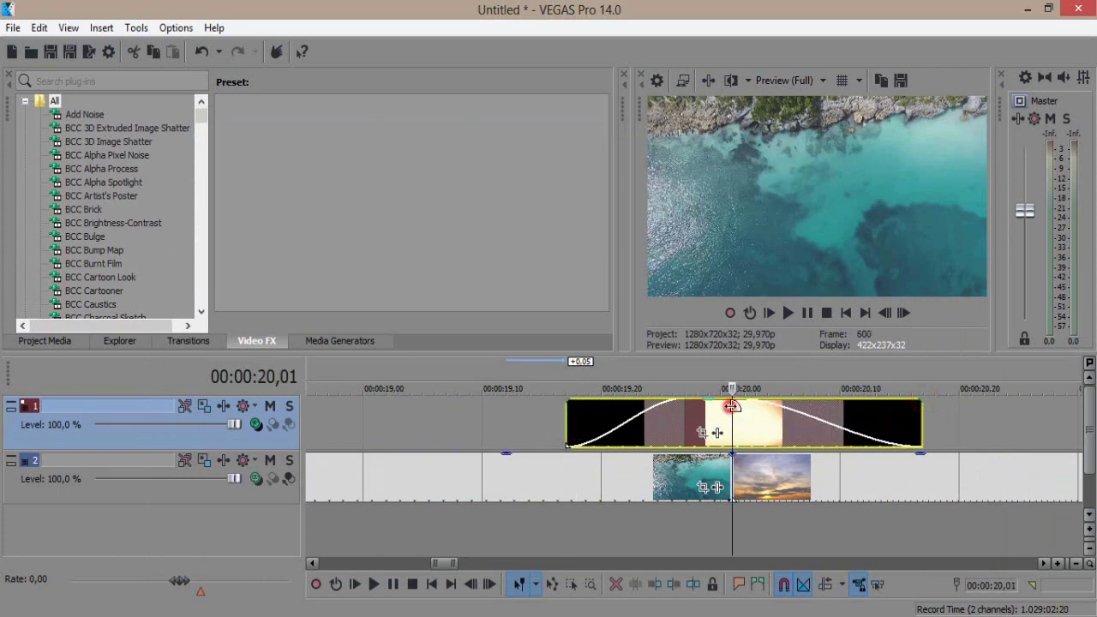
# Play the coast-to-sunset cut several times to check the faded light leak transition.
pyautogui.press('space')
pyautogui.press('space')
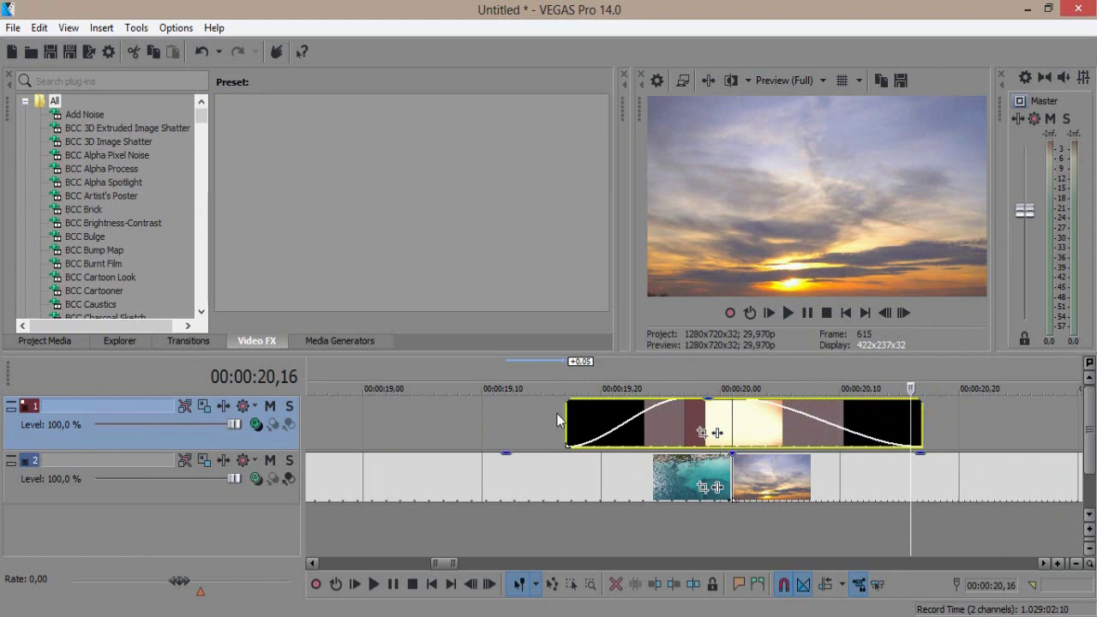
pyautogui.click(572, 423)
pyautogui.press('space')
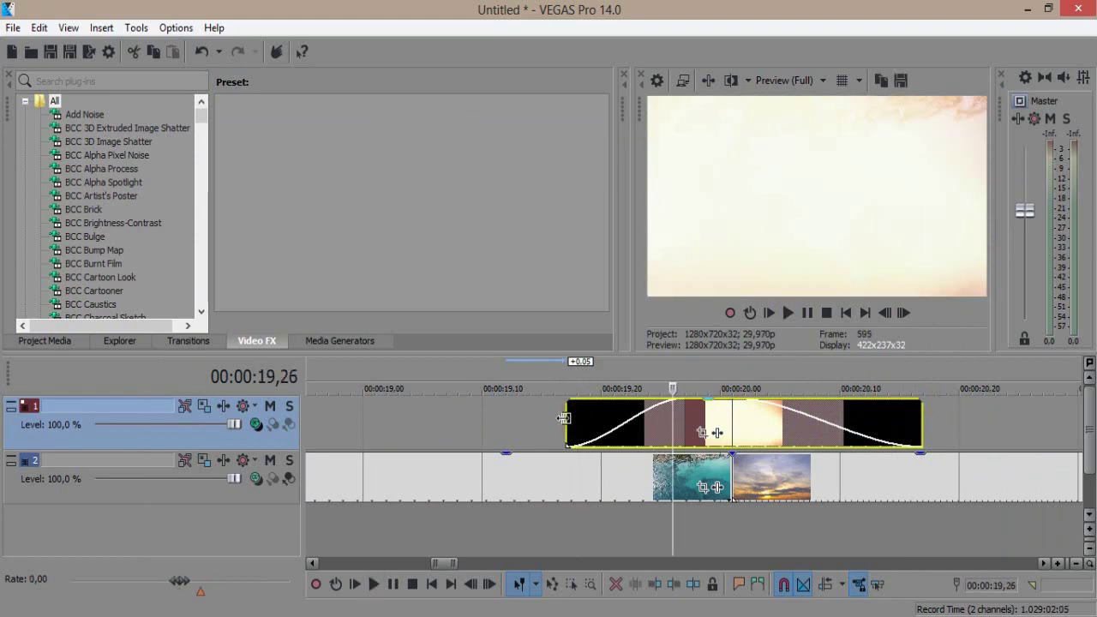
pyautogui.click(563, 417)
pyautogui.press('space')
pyautogui.press('space')
pyautogui.click(540, 420)
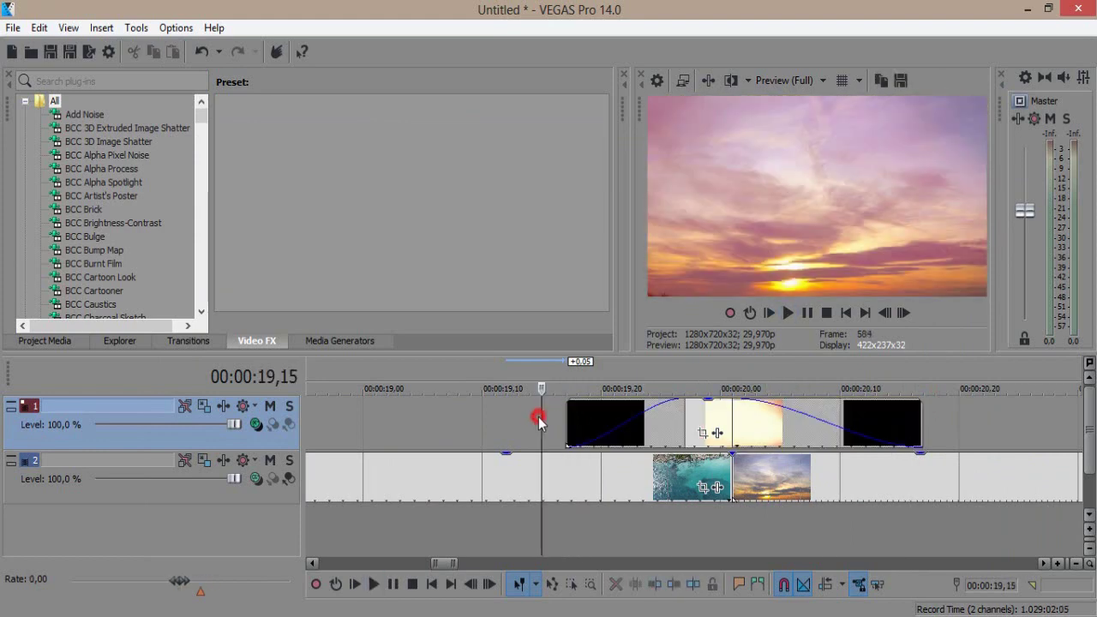
pyautogui.press('space')
pyautogui.click(503, 417)
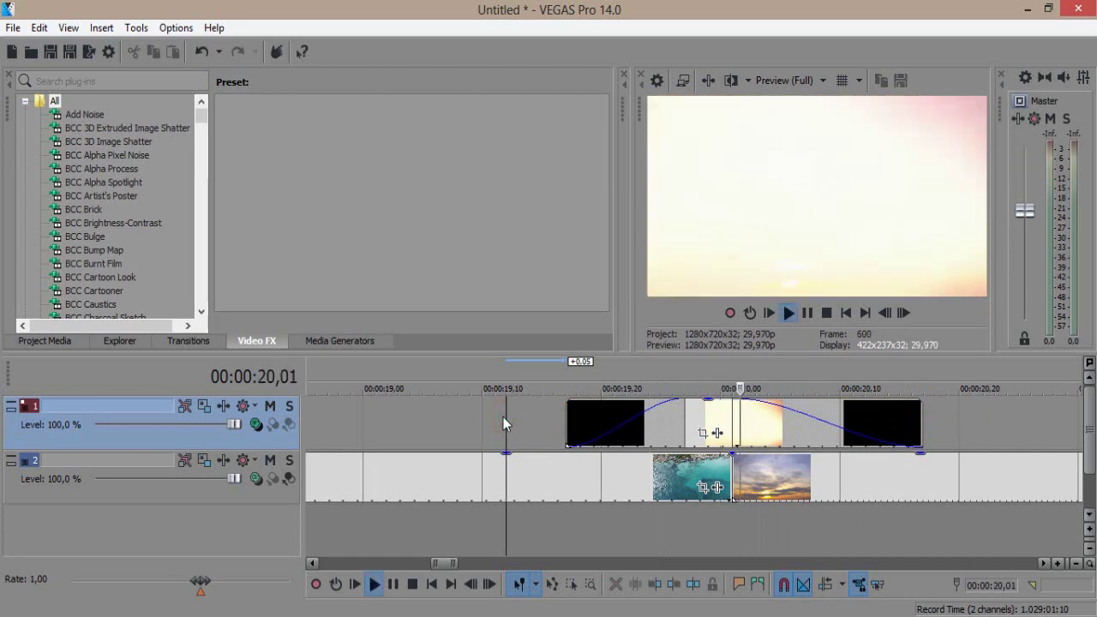
pyautogui.click(503, 417)
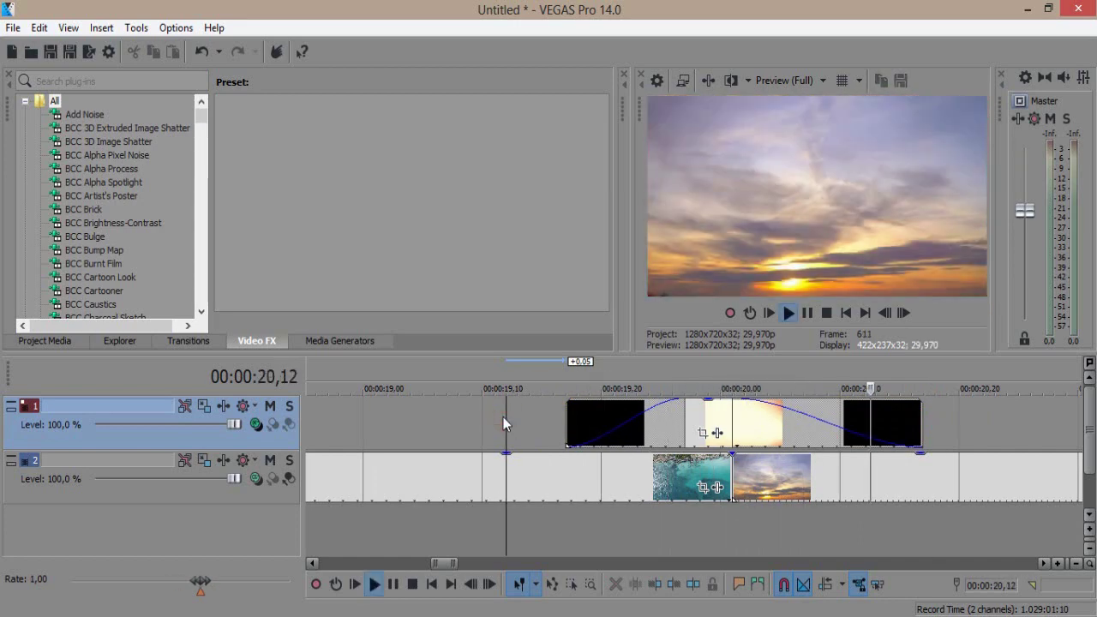
# Add LIGHT LEAKS (7) from the Efeitos Light Leaks folder to the upper track, over the cut between the sunset and branch clips.
pyautogui.scroll(-8, 506, 415)
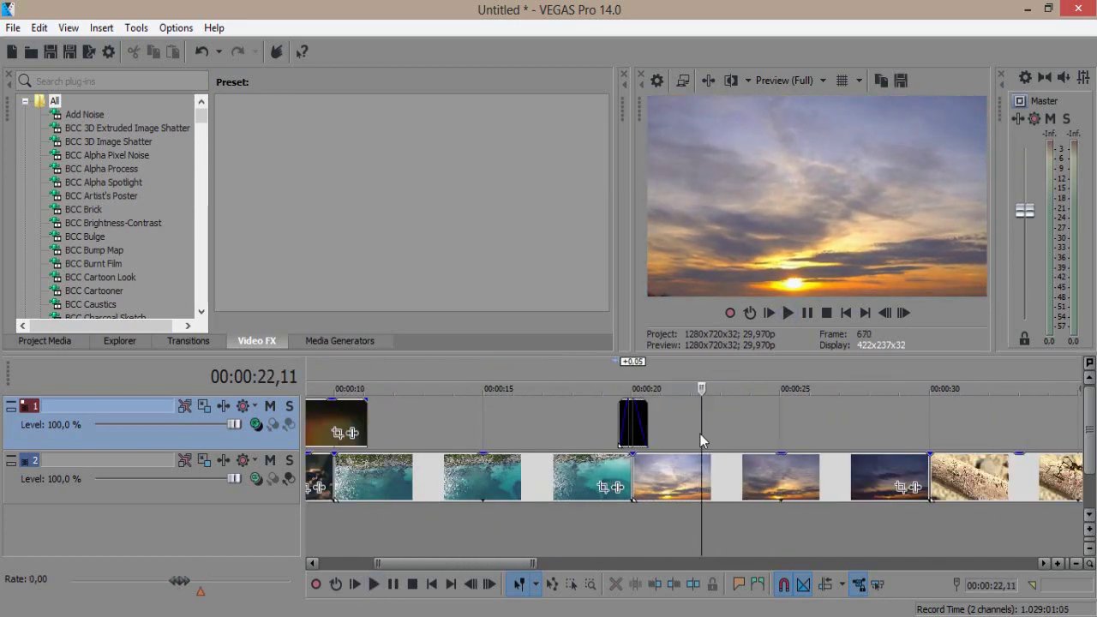
pyautogui.hotkey('alt', 'Tab')
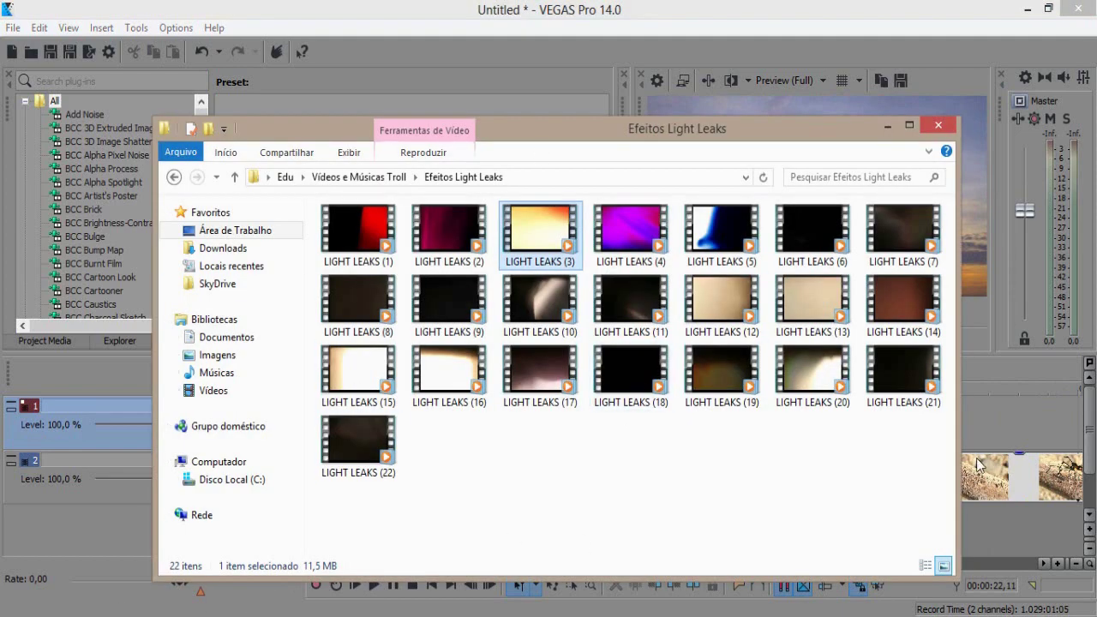
pyautogui.click(977, 415)
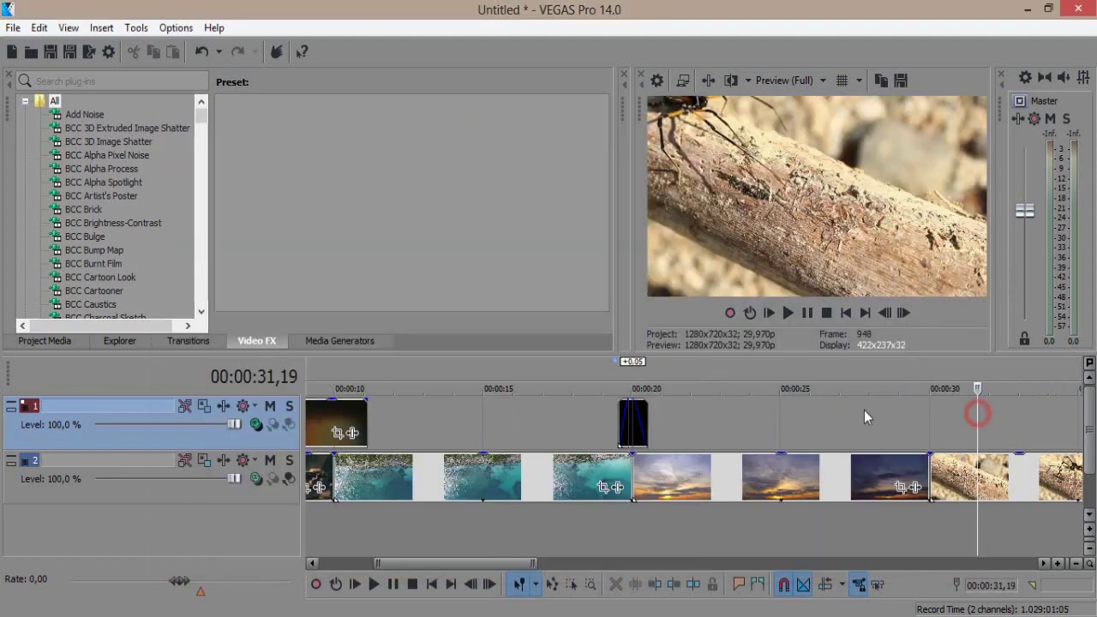
pyautogui.click(928, 426)
pyautogui.scroll(5, 928, 425)
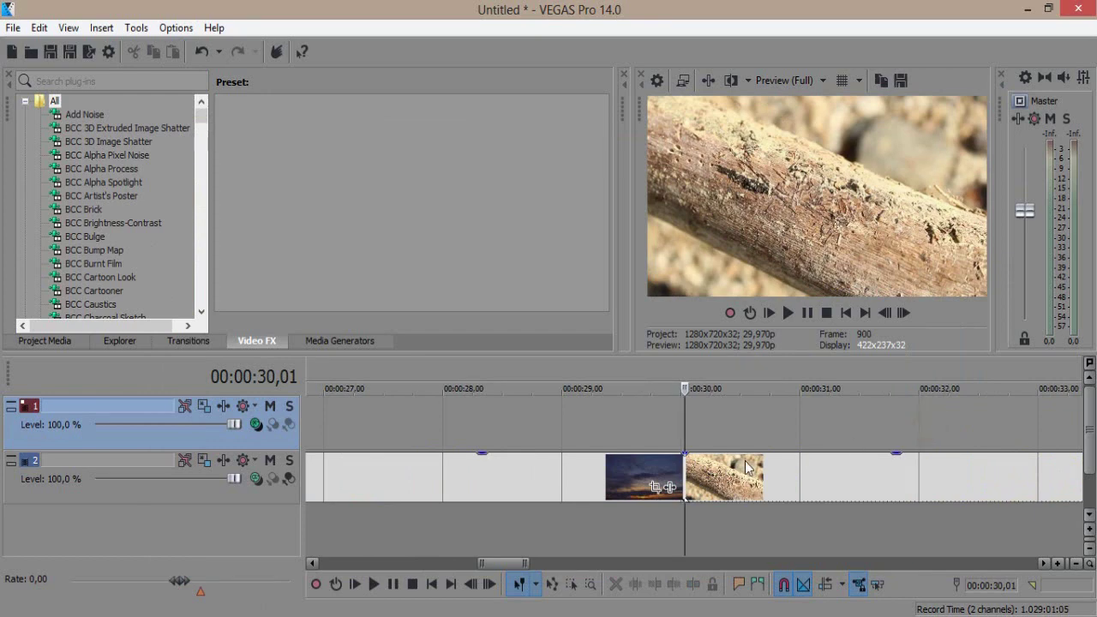
pyautogui.scroll(-1, 758, 464)
pyautogui.hotkey('alt', 'Tab')
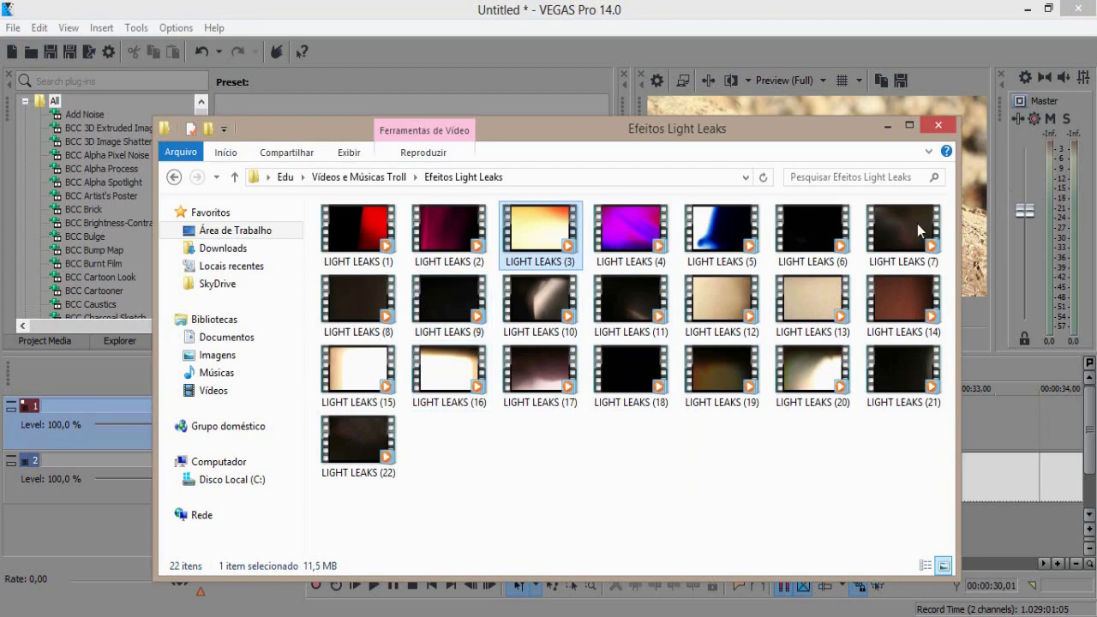
pyautogui.moveTo(896, 247); pyautogui.dragTo(620, 411)
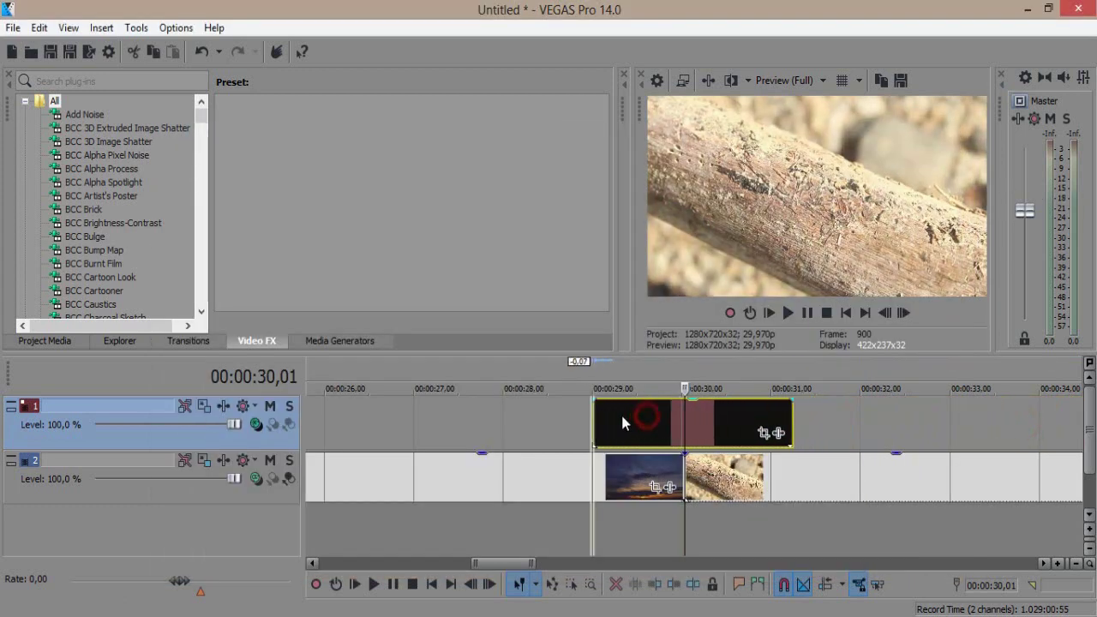
# Center the LIGHT LEAKS (7) clip over the sunset-to-branch cut.
pyautogui.click(685, 474)
pyautogui.scroll(3, 670, 465)
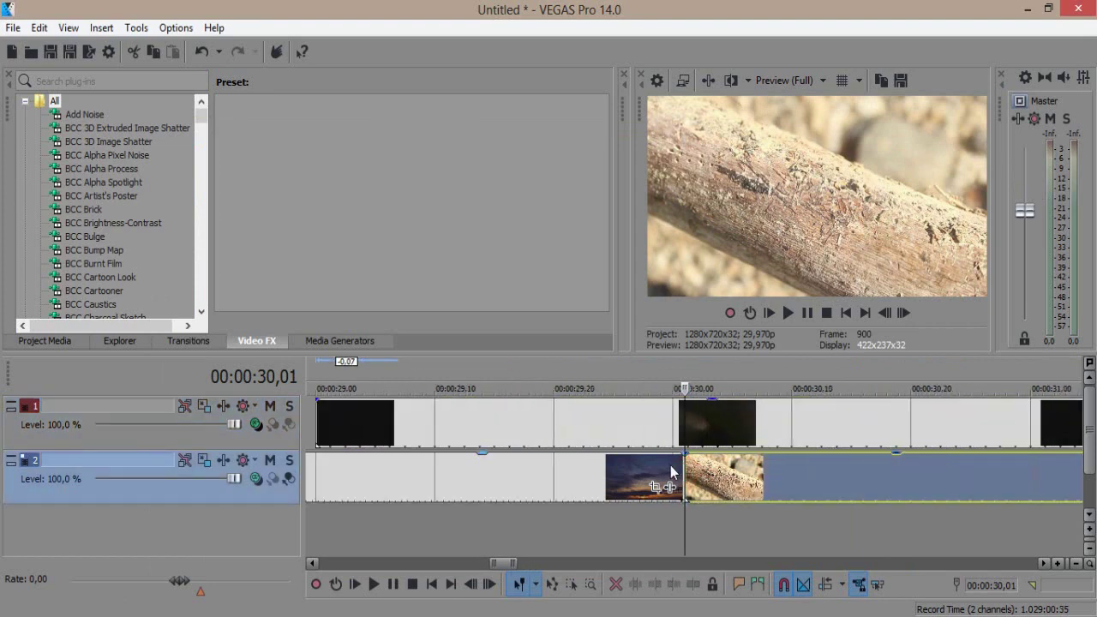
pyautogui.click(683, 468)
pyautogui.moveTo(671, 467); pyautogui.dragTo(682, 477)
pyautogui.click(686, 478)
pyautogui.click(712, 415)
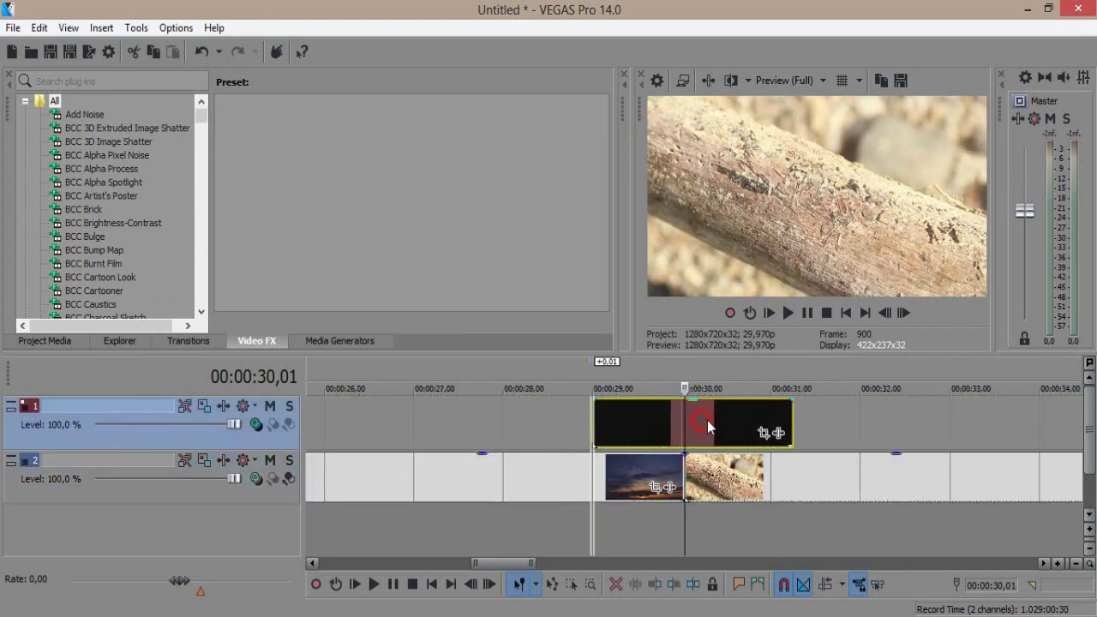
pyautogui.moveTo(707, 420); pyautogui.dragTo(674, 427)
pyautogui.scroll(-4, 602, 392)
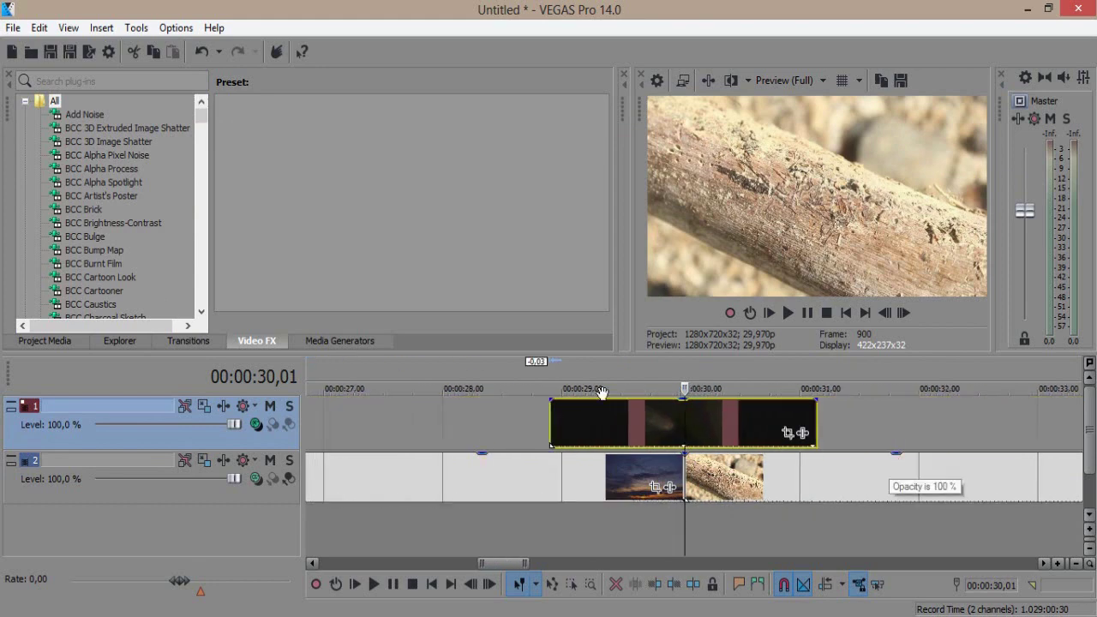
# Add a long fade-in and fade-out to the LIGHT LEAKS (7) clip and play through the transition.
pyautogui.moveTo(549, 402); pyautogui.dragTo(655, 401)
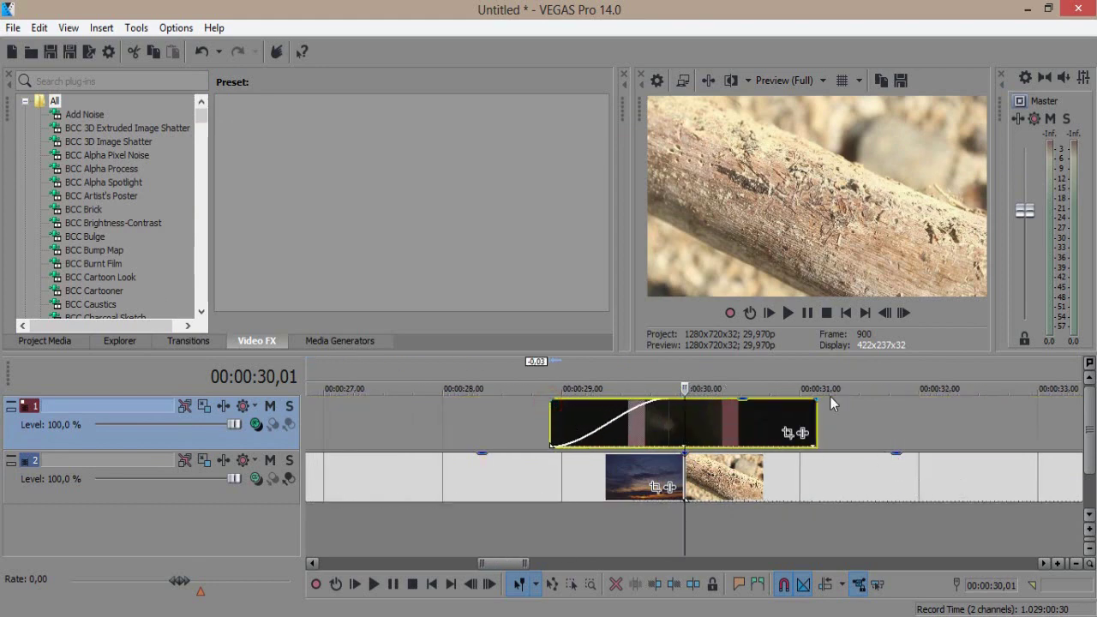
pyautogui.moveTo(816, 398); pyautogui.dragTo(727, 399)
pyautogui.click(525, 422)
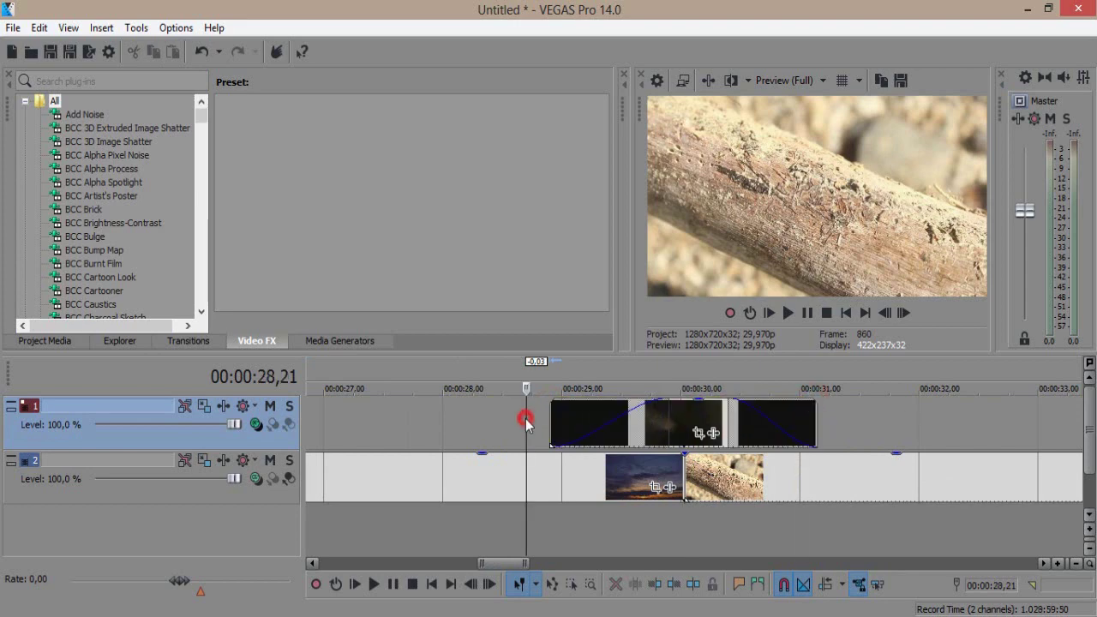
pyautogui.press('space')
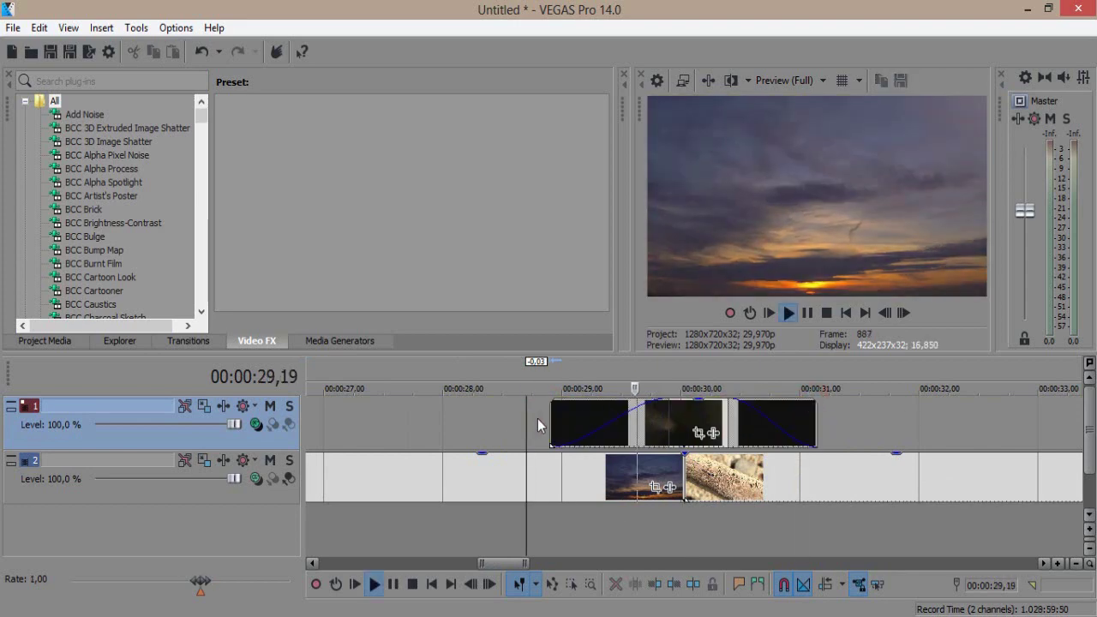
pyautogui.click(538, 418)
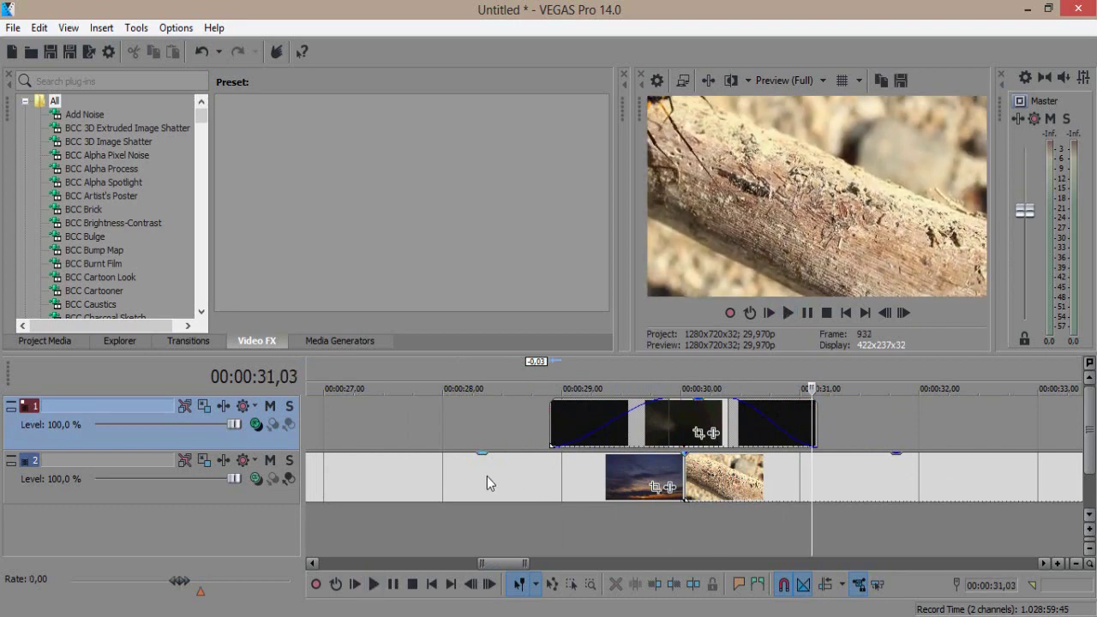
pyautogui.click(467, 477)
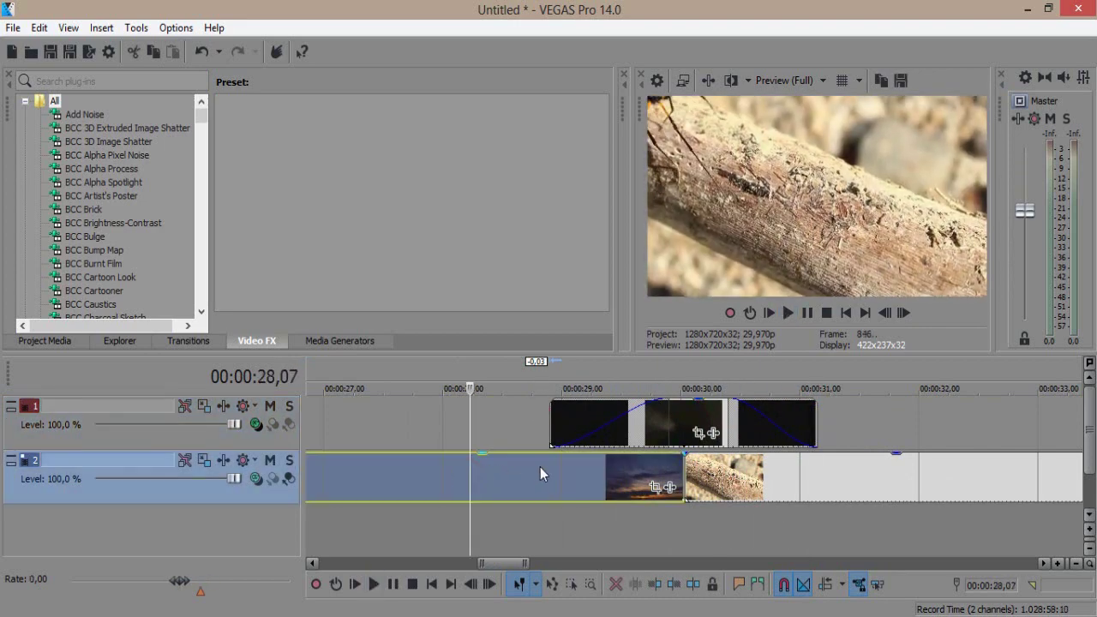
pyautogui.click(541, 471)
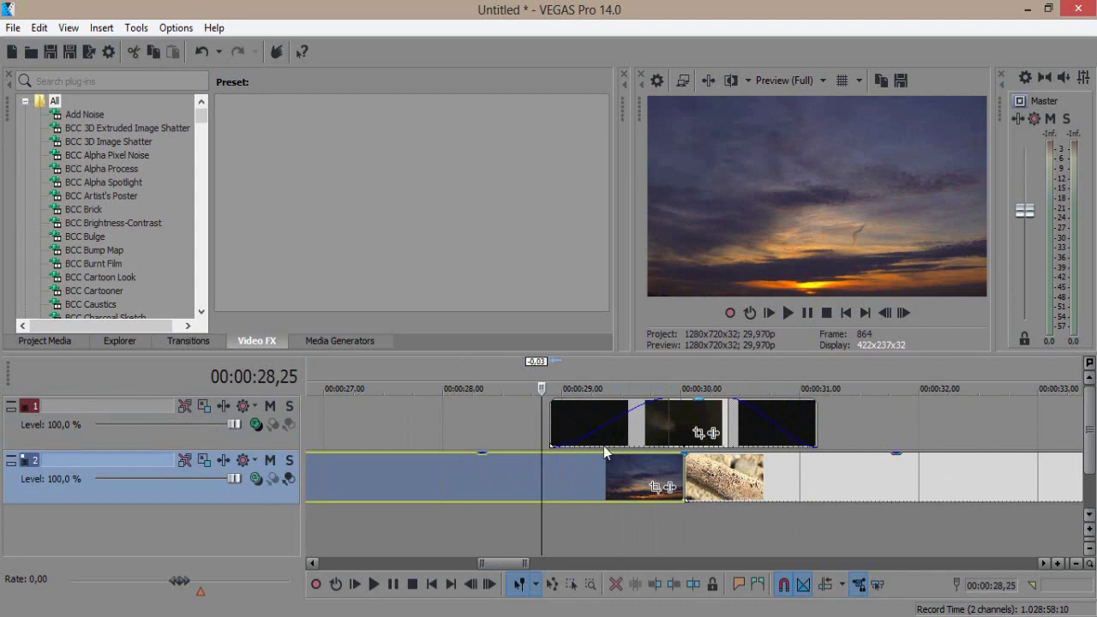
pyautogui.scroll(-2, 831, 488)
pyautogui.click(811, 483)
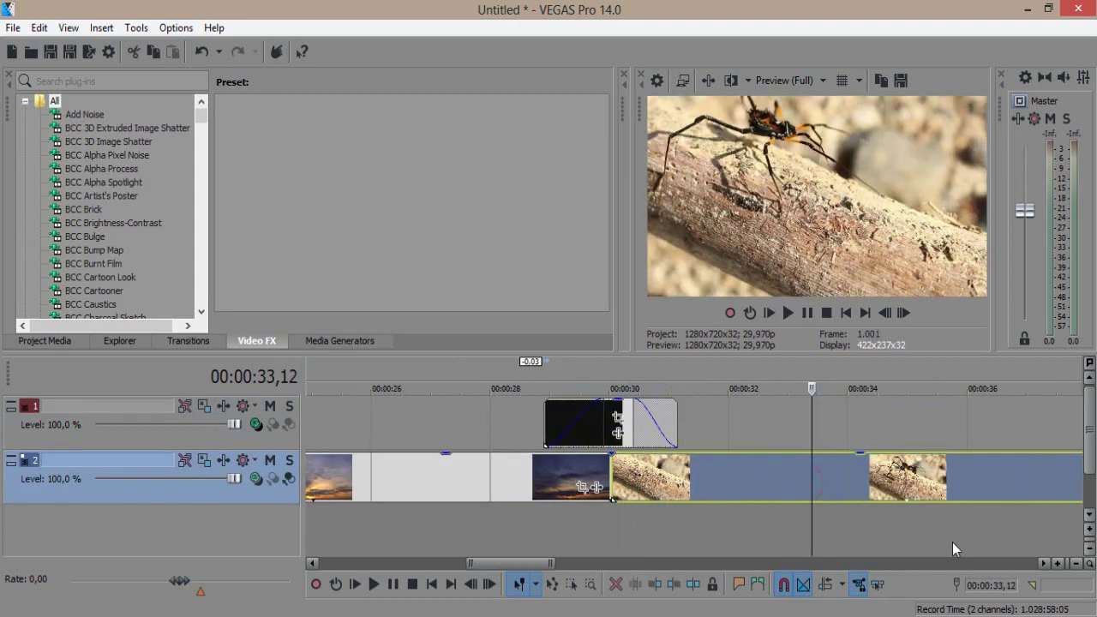
pyautogui.click(685, 413)
pyautogui.click(617, 420)
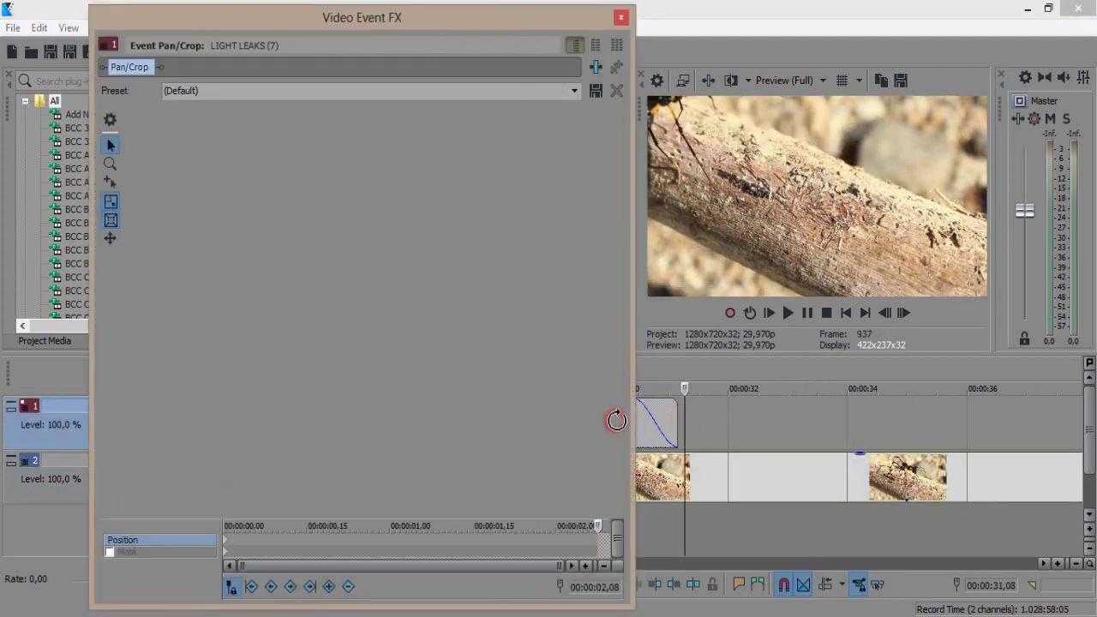
pyautogui.click(621, 17)
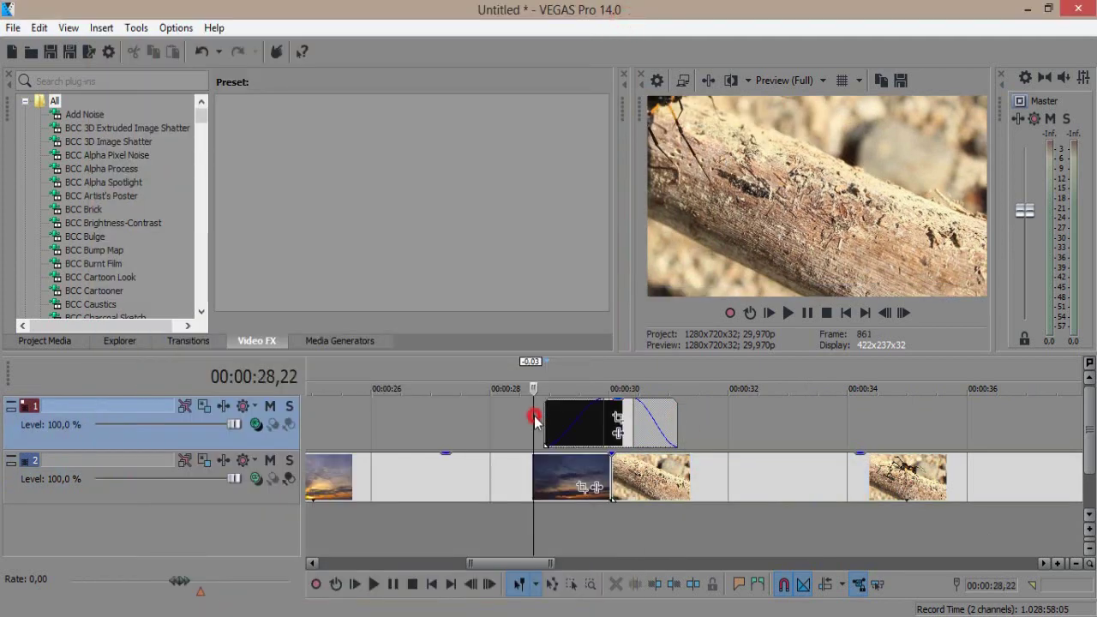
# Play the sunset-to-branch cut again to check the LIGHT LEAKS (7) transition.
pyautogui.press('space')
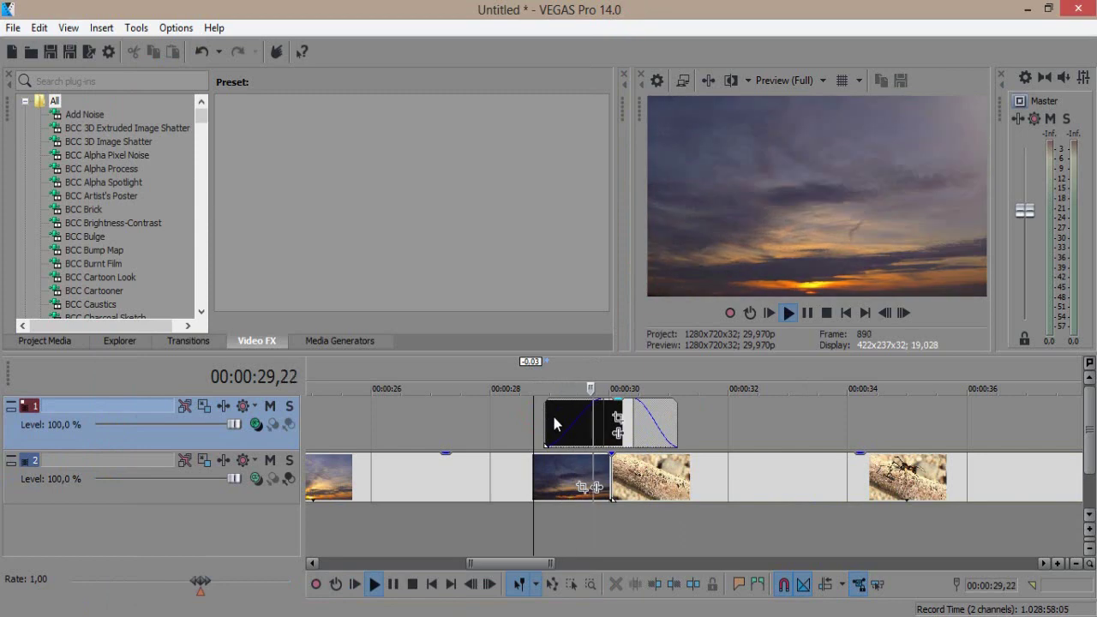
pyautogui.scroll(-5, 553, 415)
pyautogui.press('space')
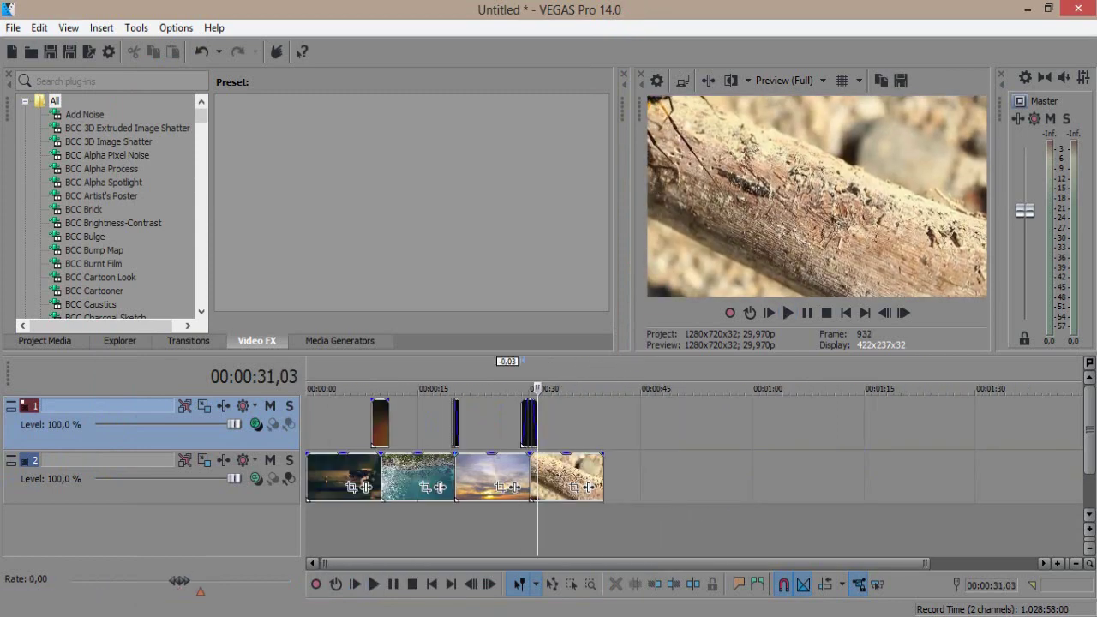
# Add LIGHT LEAKS (20) from the Efeitos Light Leaks folder to the upper track, just after the LIGHT LEAKS (7) clip.
pyautogui.hotkey('alt', 'Tab')
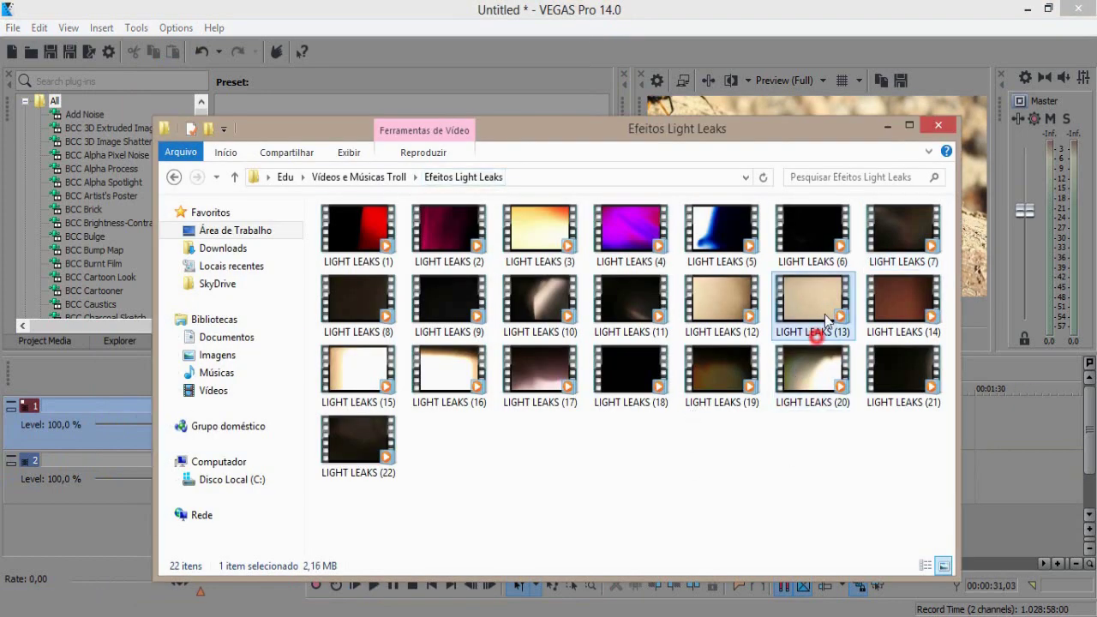
pyautogui.click(438, 227)
pyautogui.moveTo(809, 371); pyautogui.dragTo(1025, 426)
pyautogui.moveTo(1026, 433); pyautogui.dragTo(937, 423)
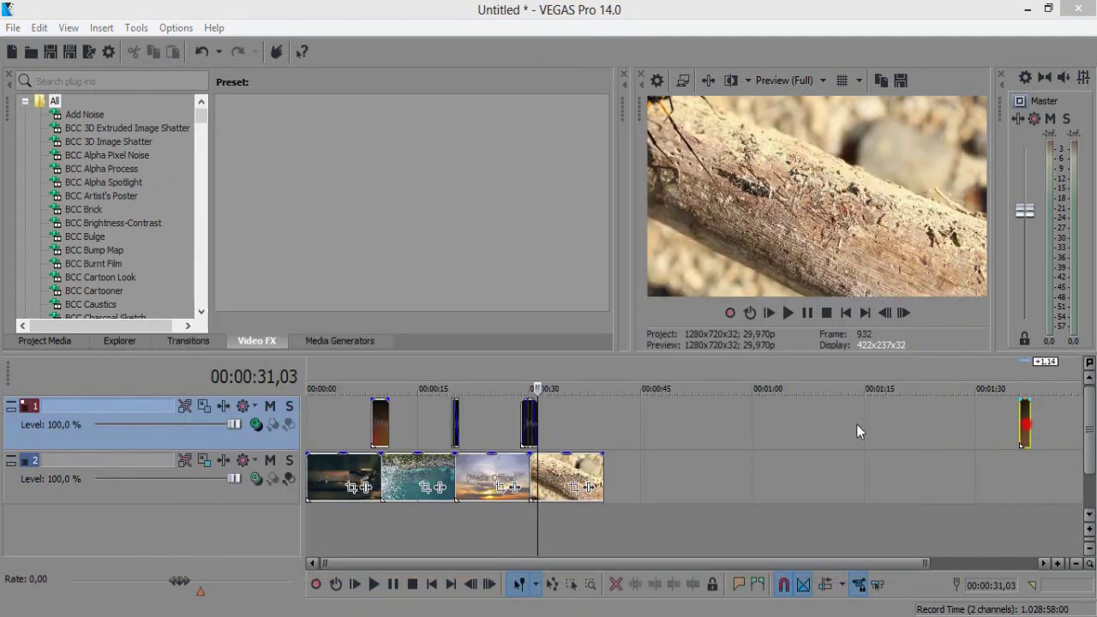
pyautogui.moveTo(557, 423)
pyautogui.mouseDown()
pyautogui.moveTo(485, 429)
pyautogui.moveTo(542, 428)
pyautogui.mouseUp()
# Remove the LIGHT LEAKS (7) clip and move LIGHT LEAKS (20) over the sunset-to-branch cut in its place.
pyautogui.scroll(3, 545, 428)
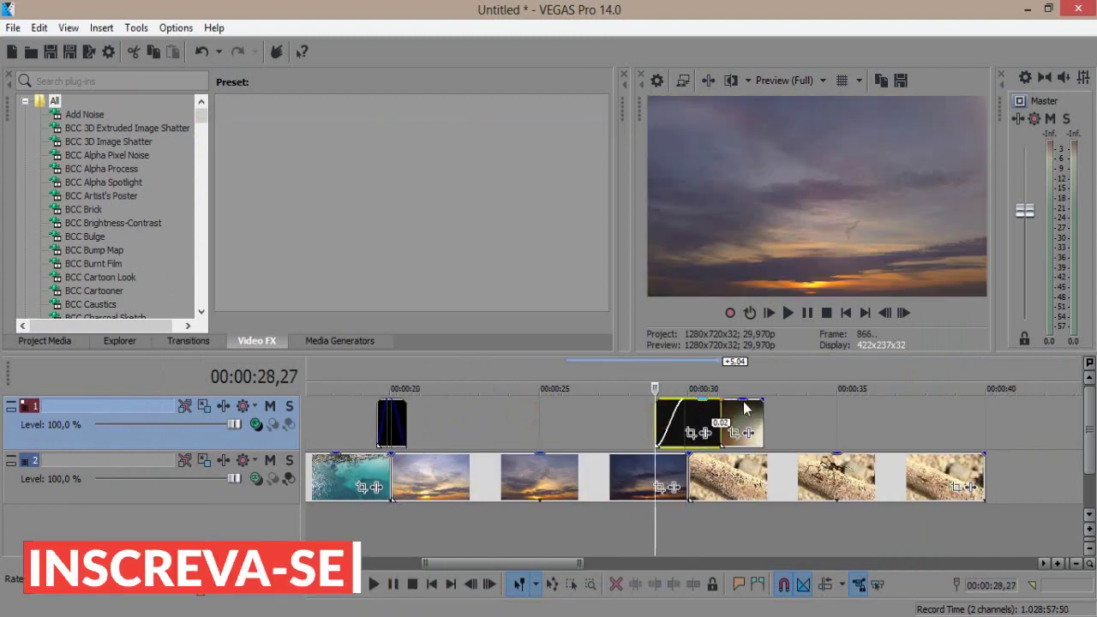
pyautogui.moveTo(749, 410); pyautogui.dragTo(702, 415)
pyautogui.scroll(3, 697, 438)
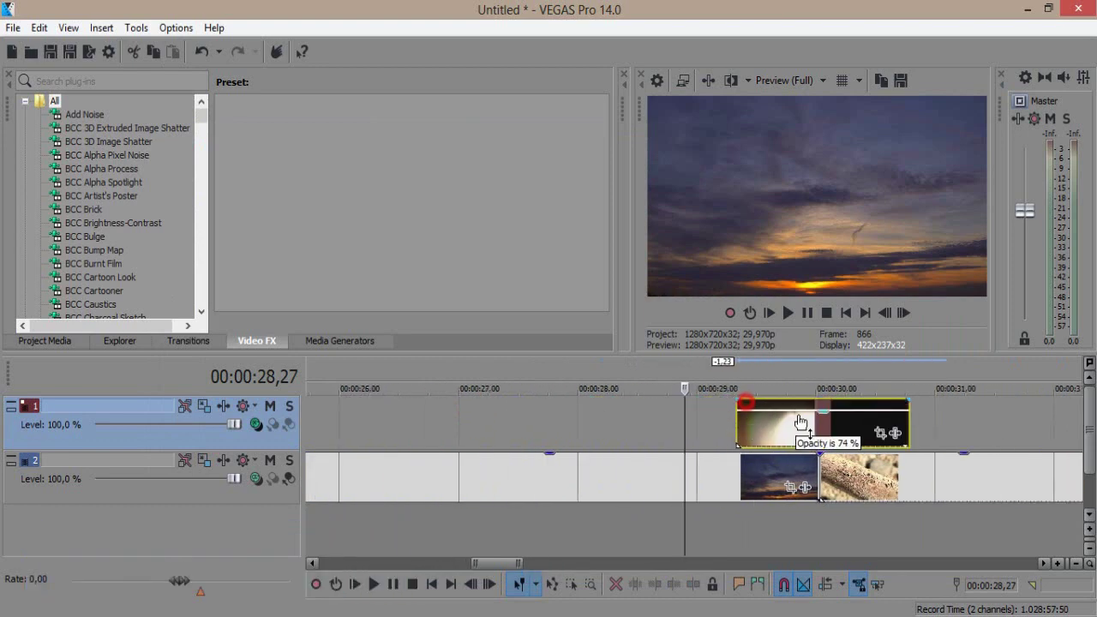
# Fade in the LIGHT LEAKS (20) clip up to the sunset-to-branch cut and play through the transition.
pyautogui.moveTo(737, 396); pyautogui.dragTo(814, 408)
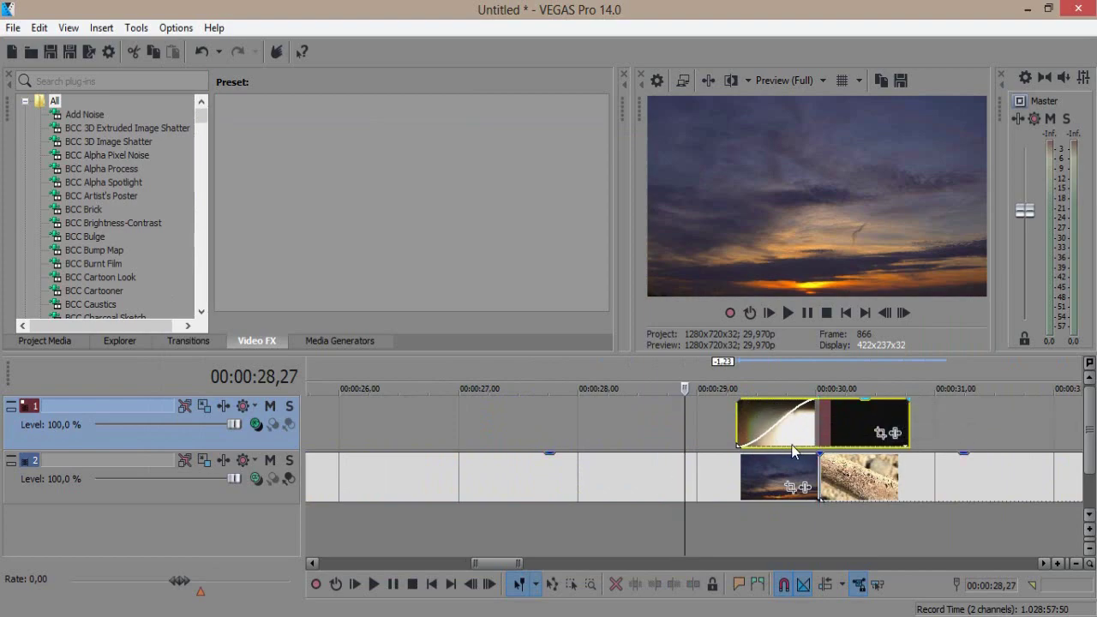
pyautogui.press('space')
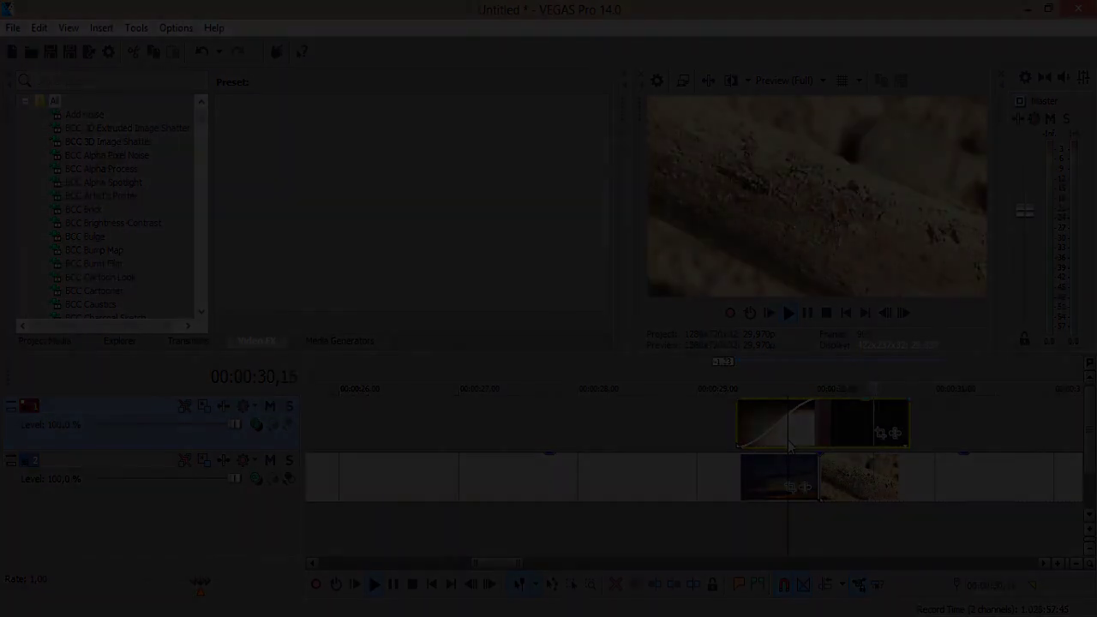